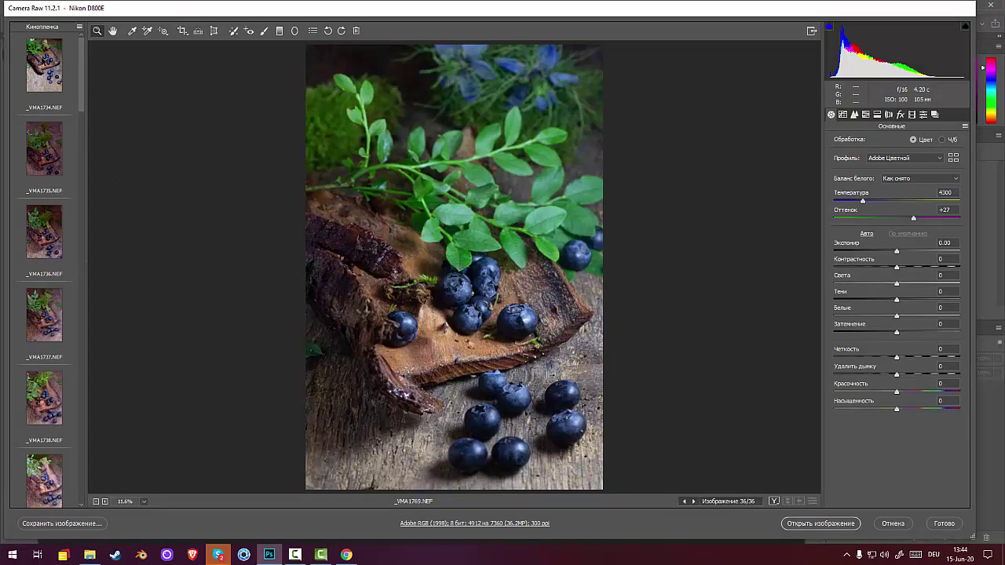
- Review the raw photos _VMA1734.NEF through _VMA1739.NEF and _VMA1741.NEF one after another in the large preview
left_click(43, 66)
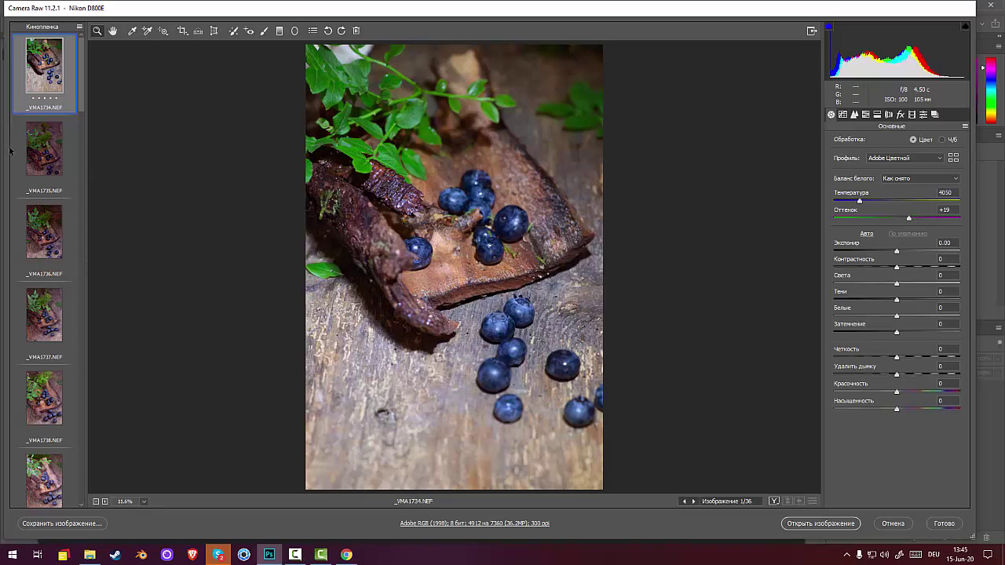
left_click(47, 164)
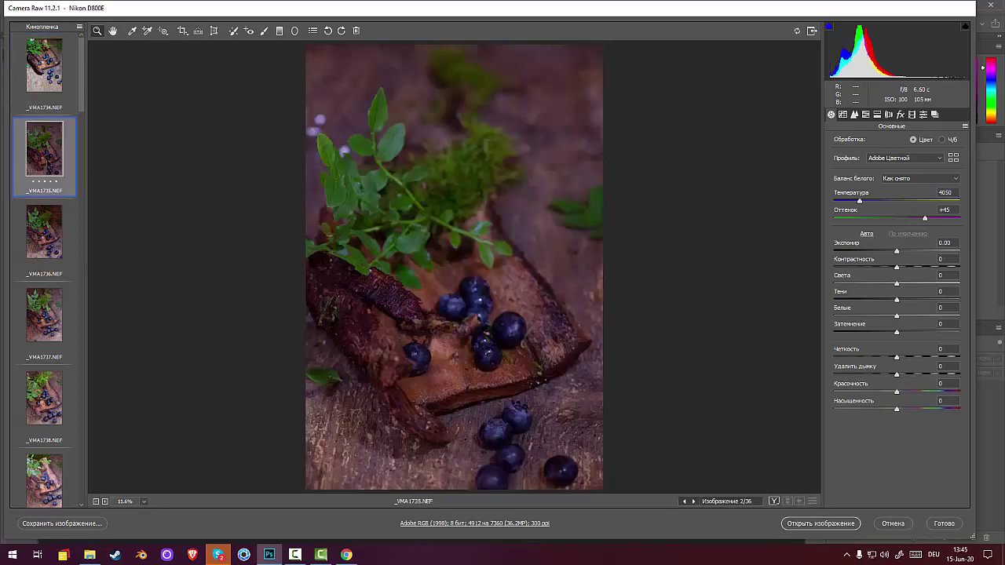
left_click(45, 232)
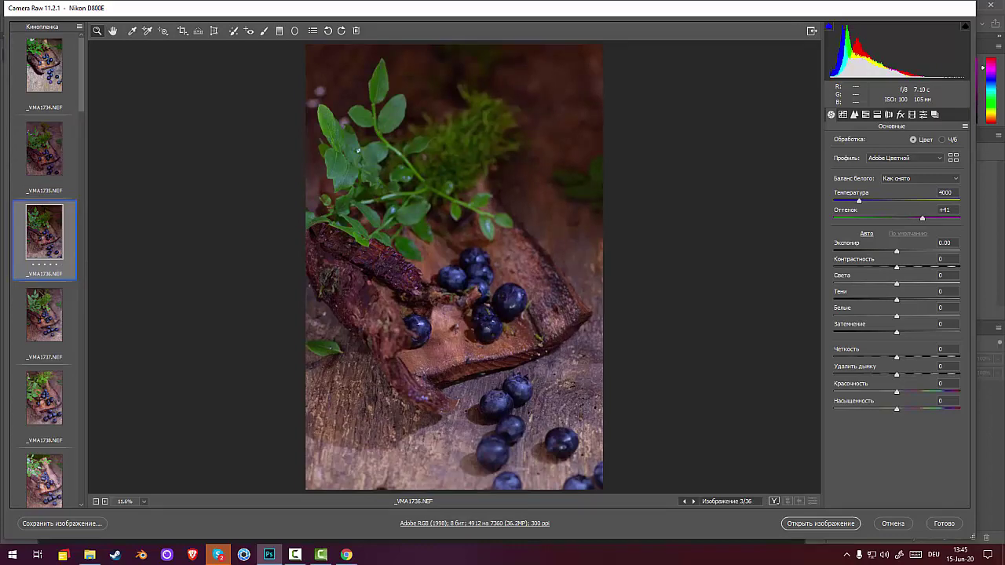
left_click(45, 317)
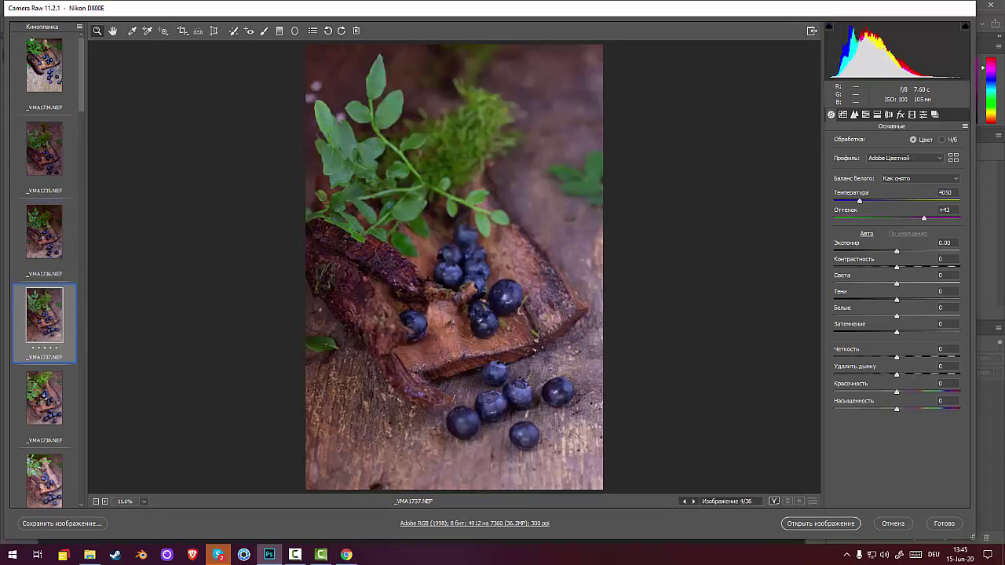
left_click(43, 398)
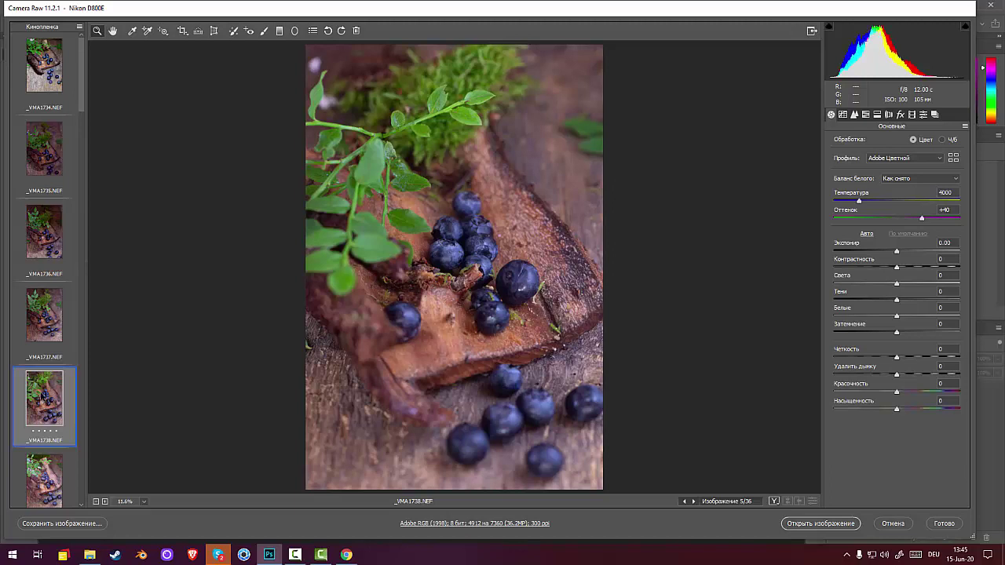
scroll(82, 91, "down", 3)
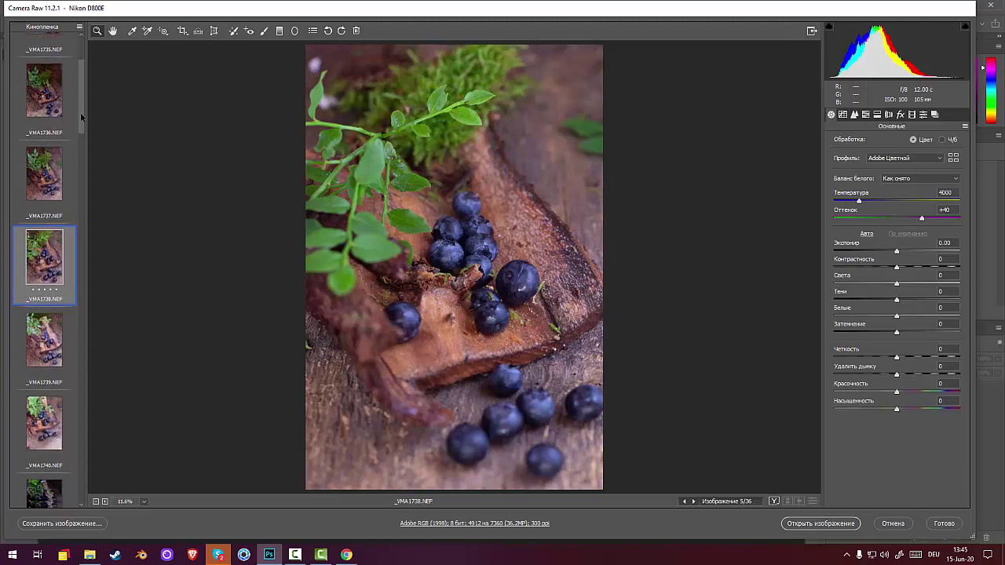
left_click(44, 242)
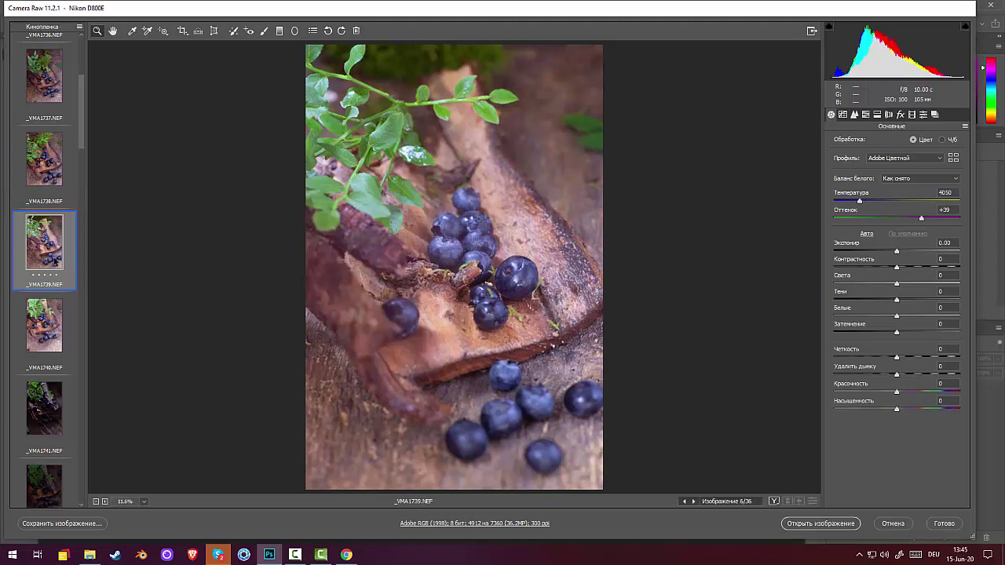
left_click(49, 403)
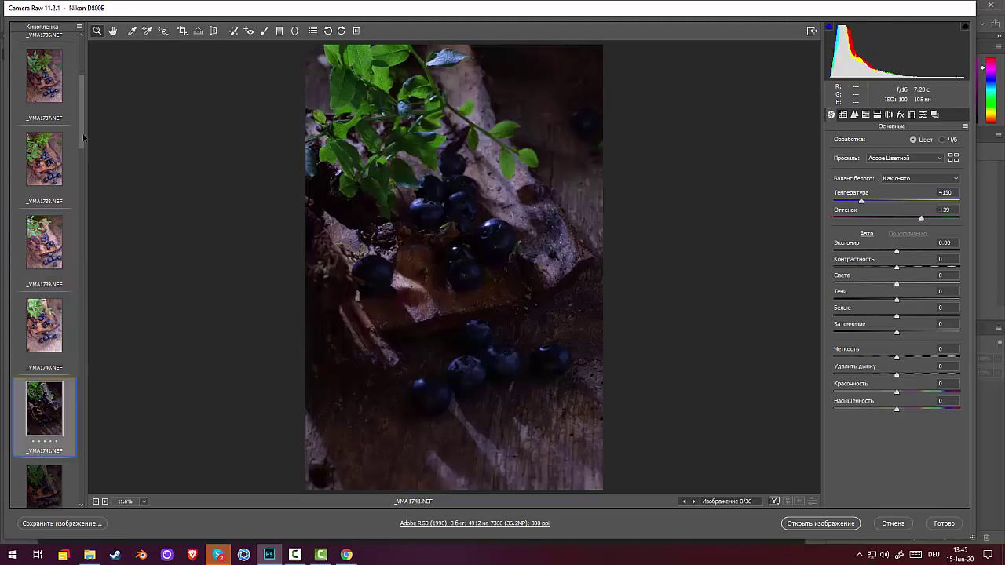
- Brighten the dark photo _VMA1742.NEF by raising its exposure to +1.15
left_click_drag(83, 138, 80, 182)
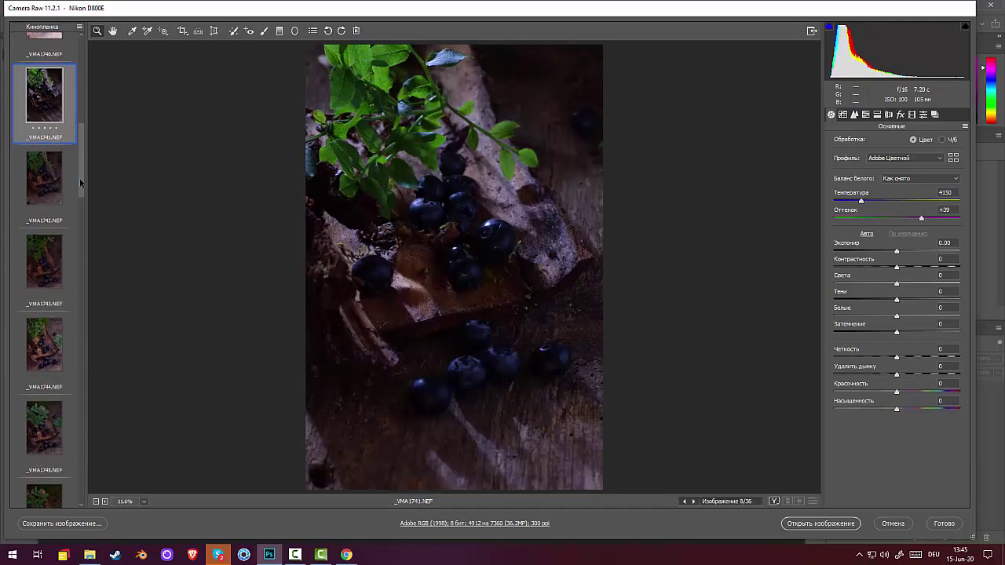
left_click(38, 174)
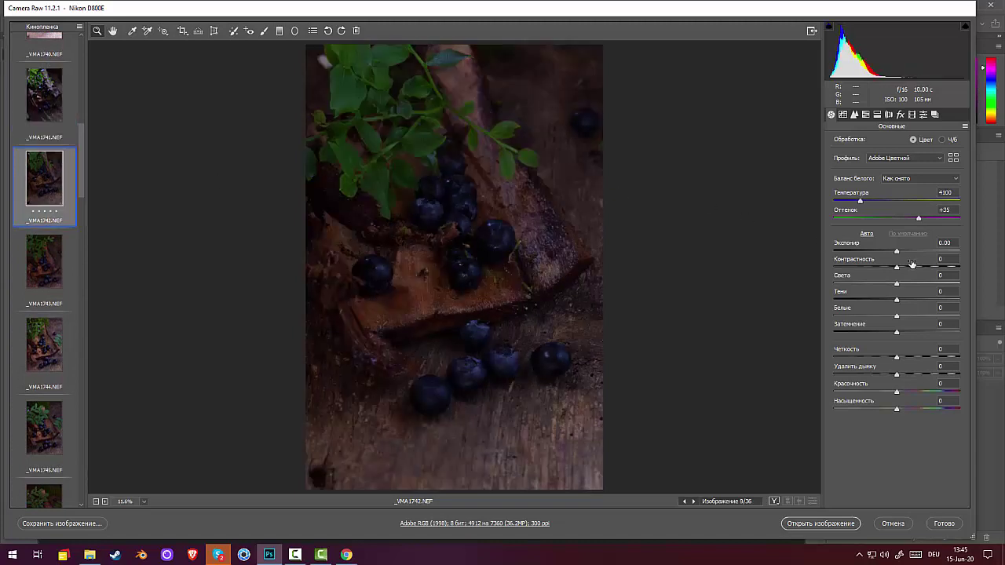
left_click_drag(897, 253, 910, 252)
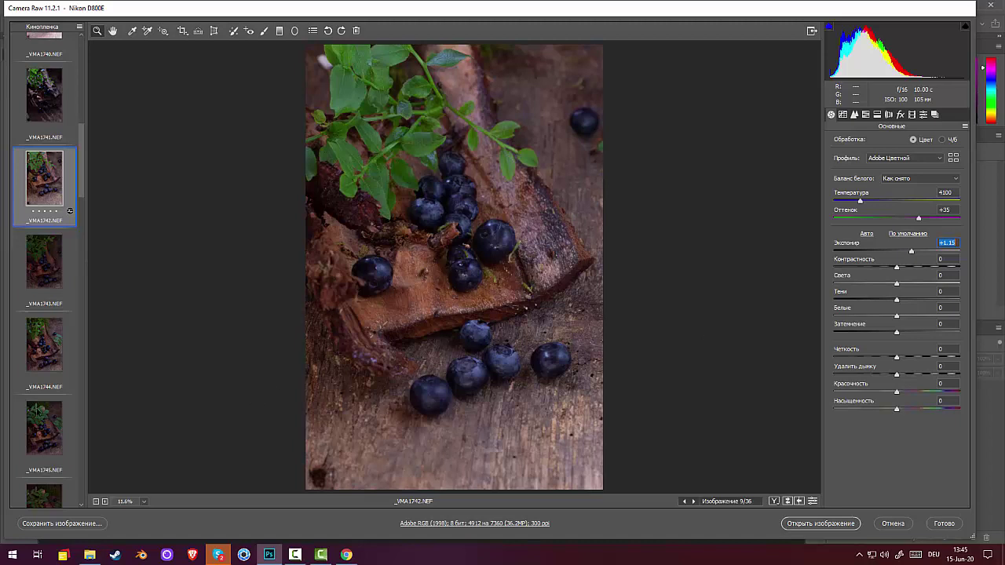
- Compare the composition and lighting of the photos _VMA1743.NEF through _VMA1748.NEF, viewing each in turn
left_click(43, 259)
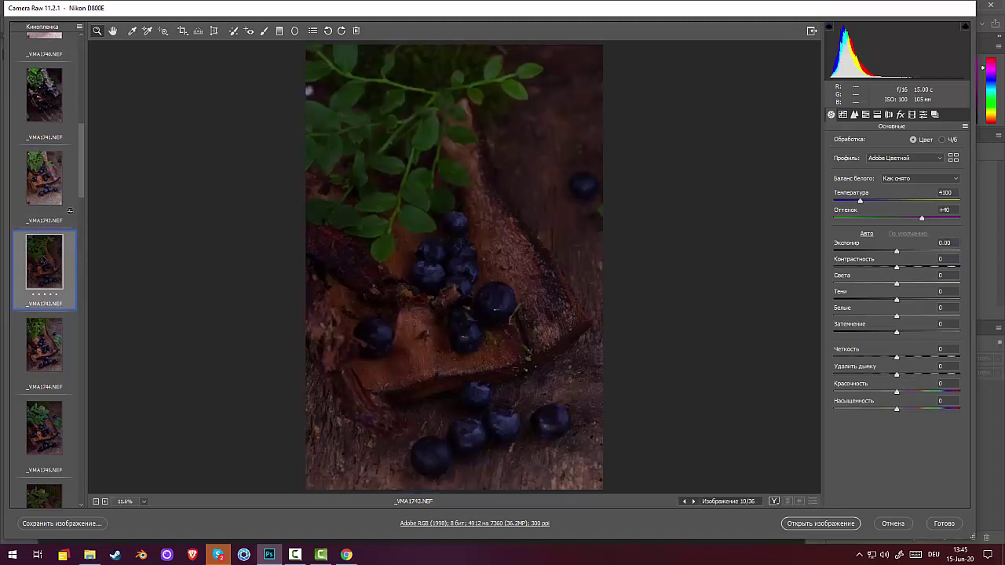
left_click(46, 352)
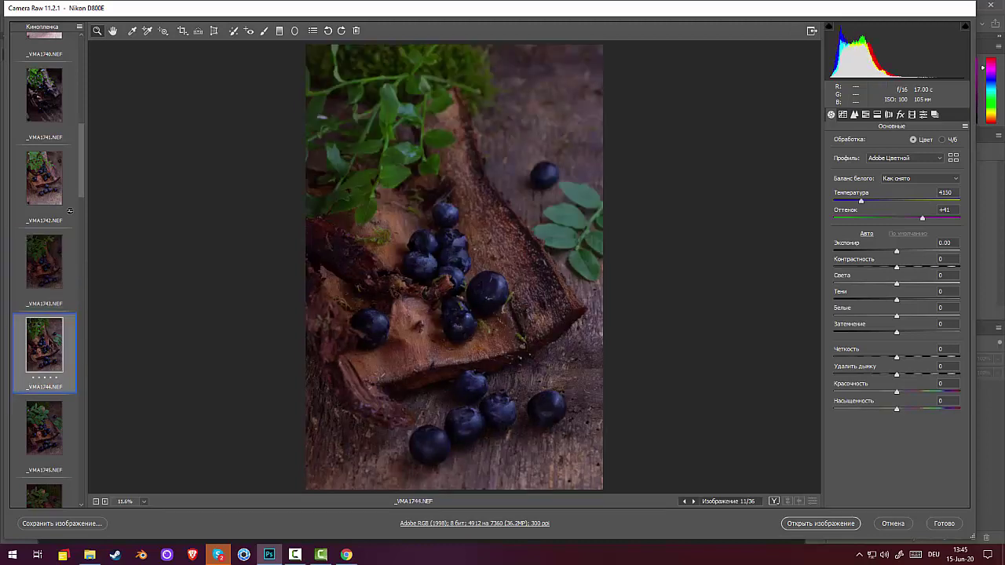
left_click_drag(83, 179, 73, 214)
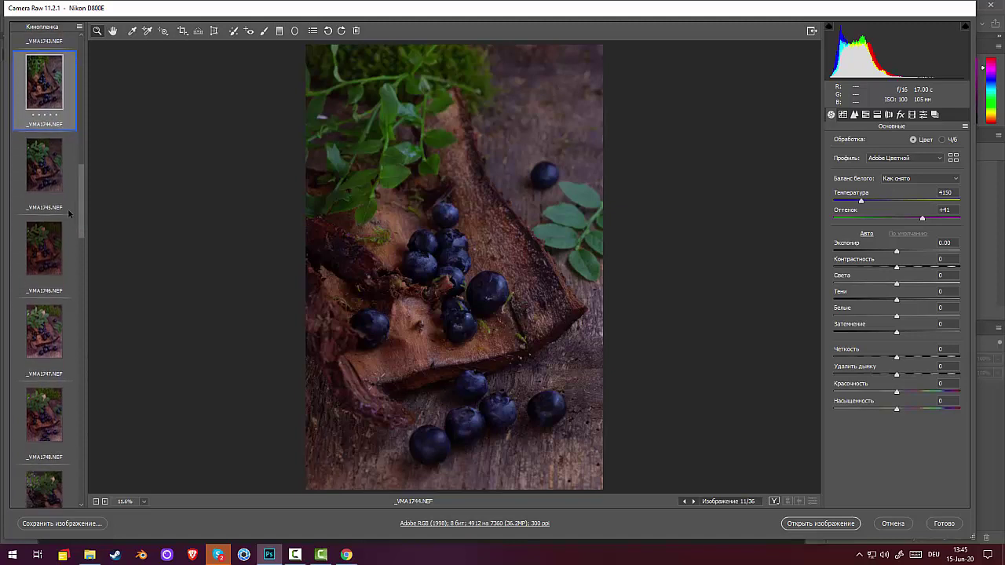
left_click(44, 164)
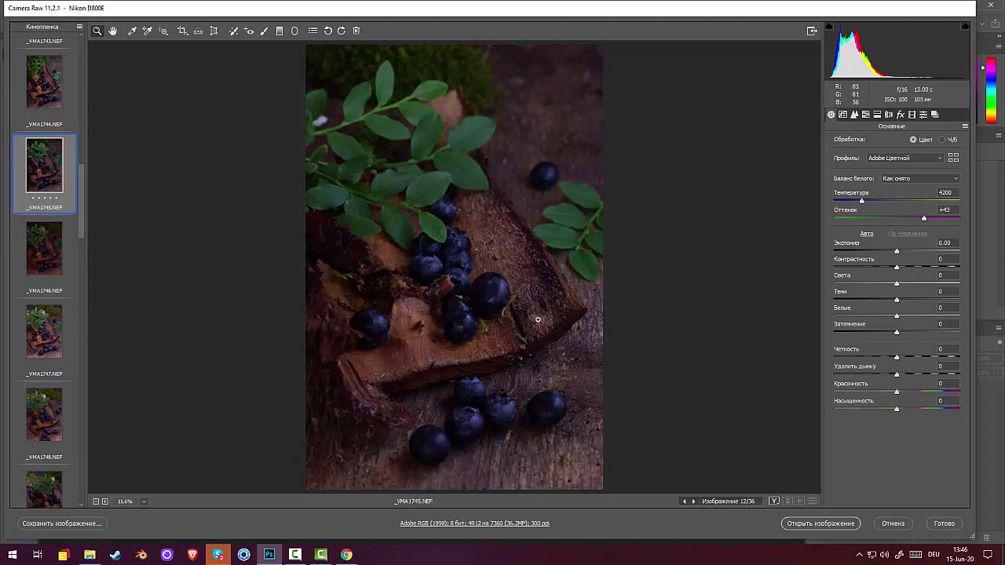
left_click(44, 267)
left_click(44, 336)
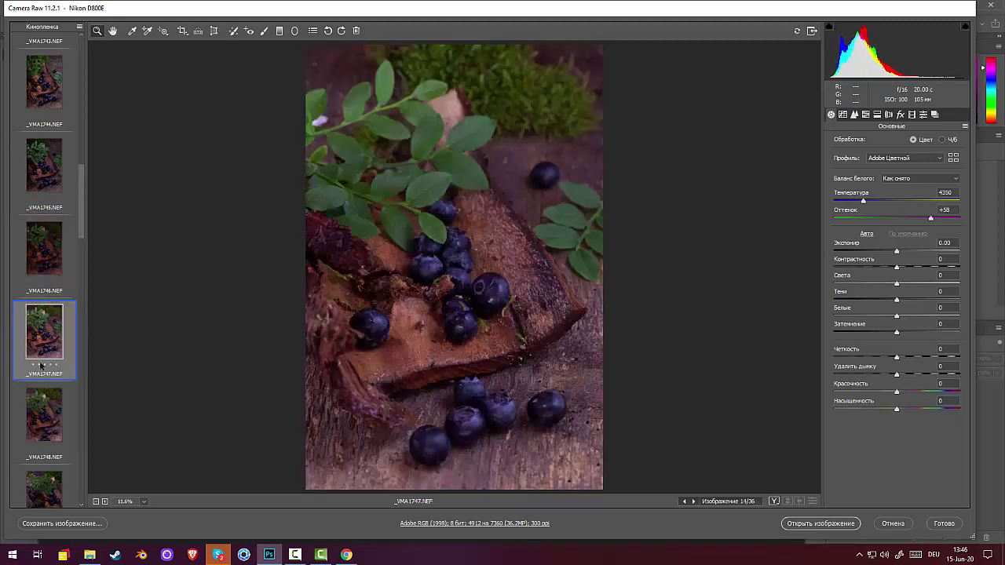
left_click(44, 408)
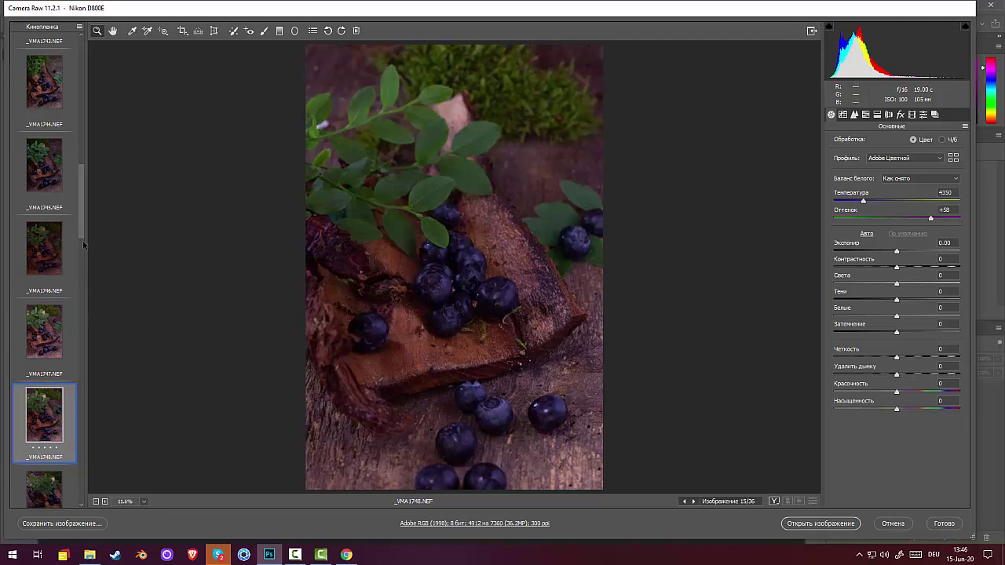
- Examine the photos _VMA1749.NEF through _VMA1754.NEF individually for changes in framing, lighting and colour
scroll(82, 223, "down", 8)
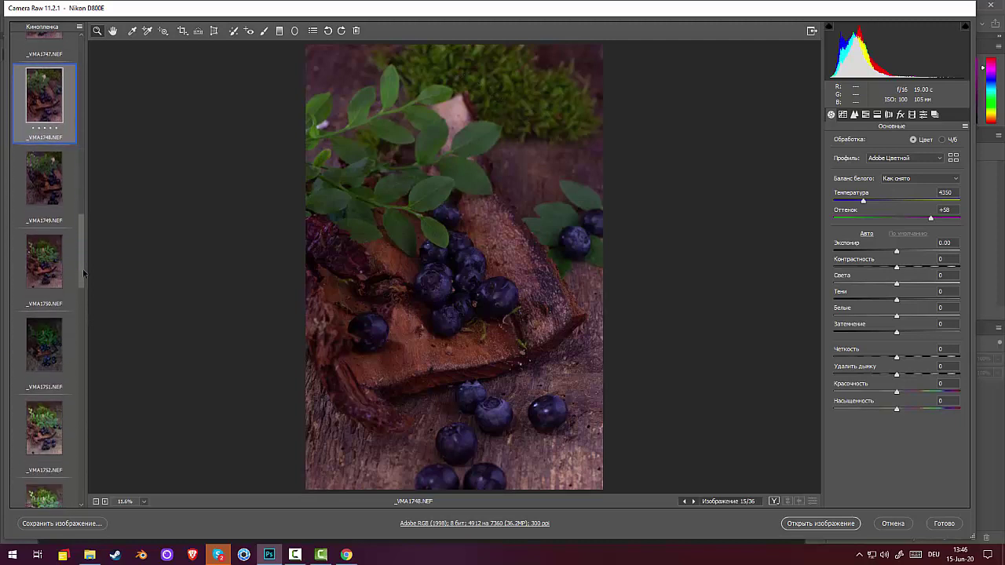
left_click(44, 174)
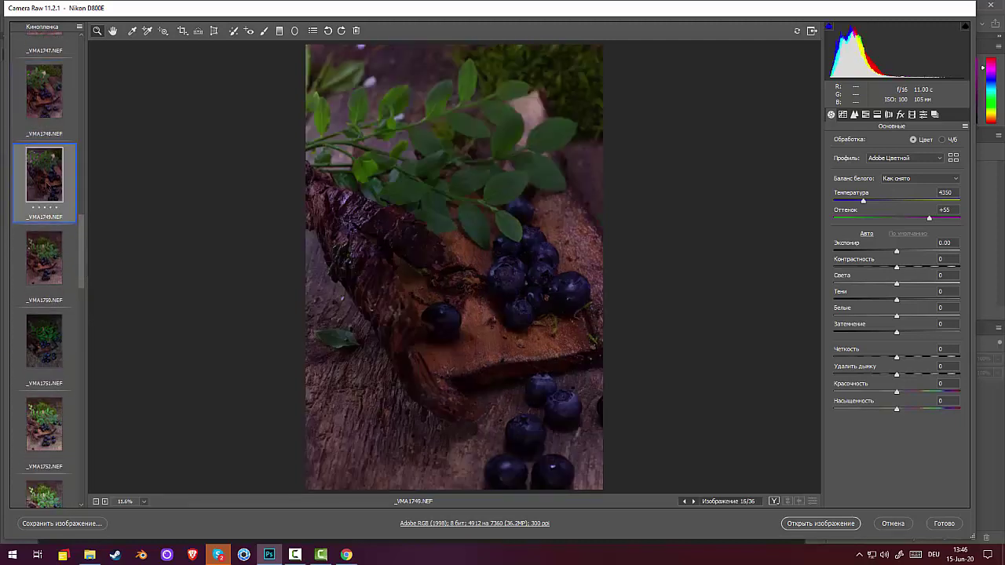
left_click(49, 259)
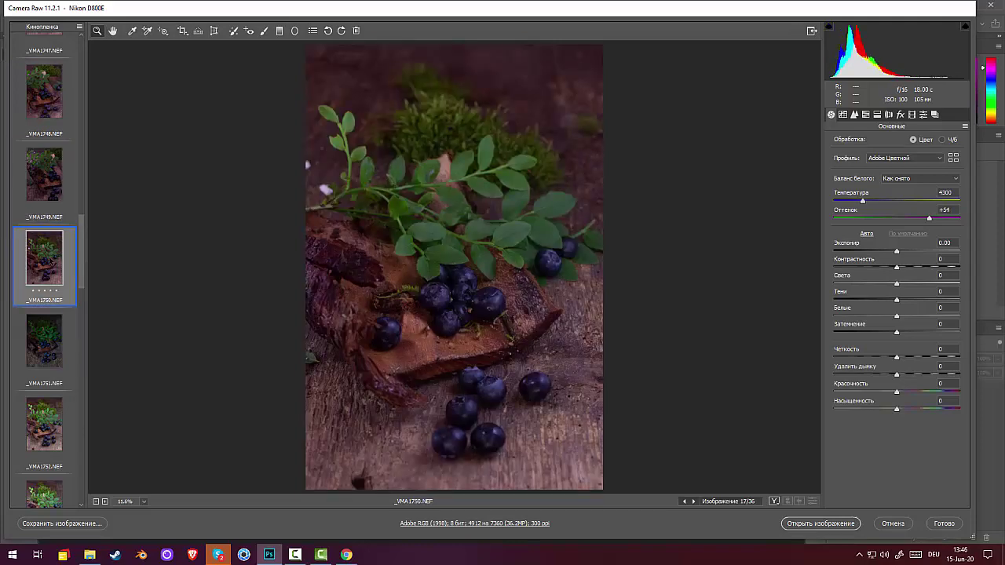
left_click(43, 349)
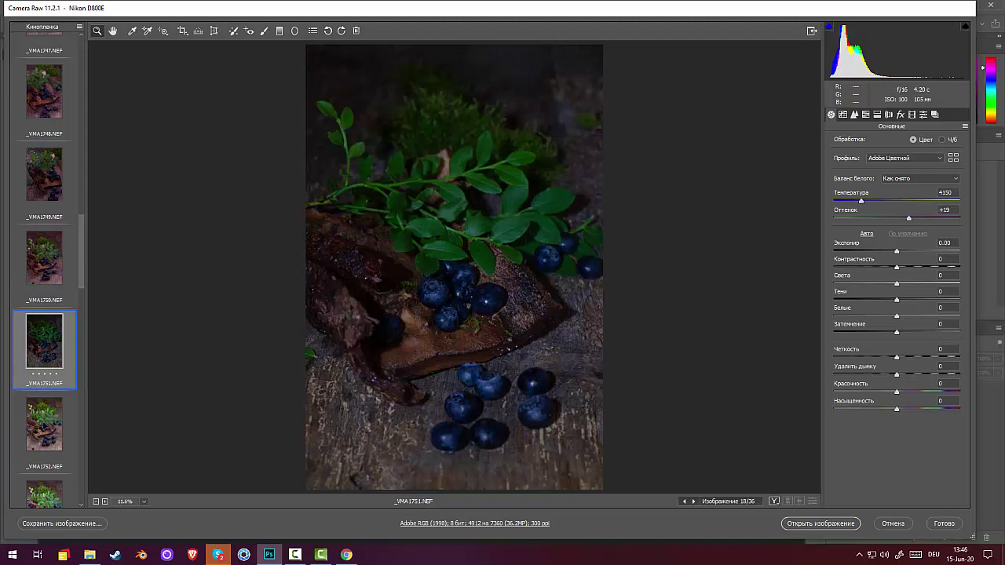
left_click(44, 424)
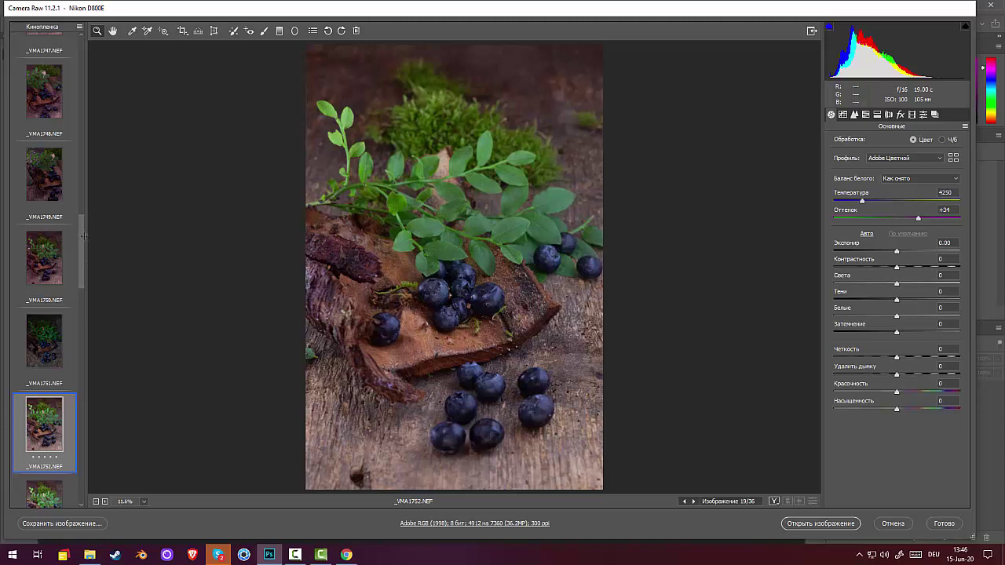
left_click_drag(84, 240, 86, 289)
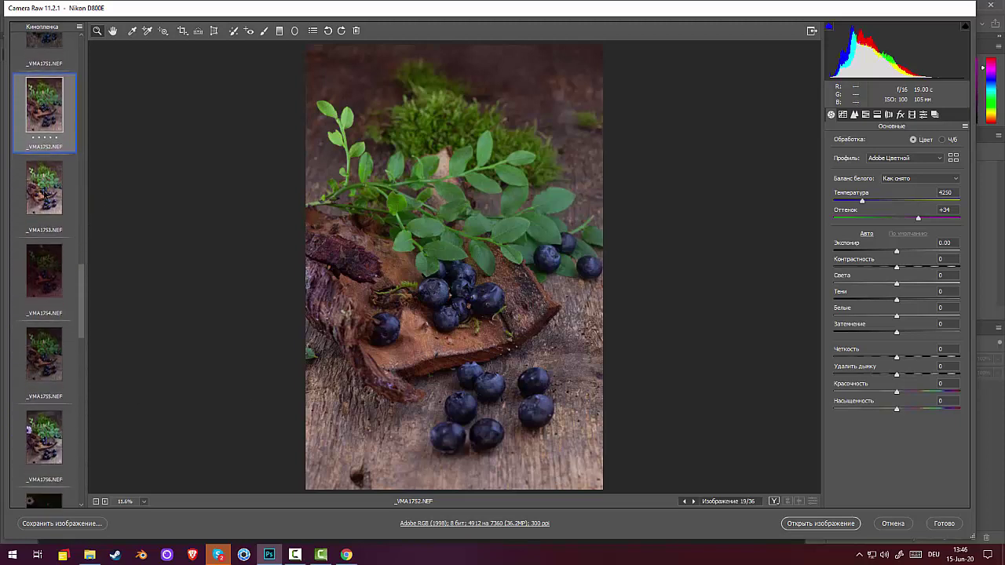
left_click(47, 194)
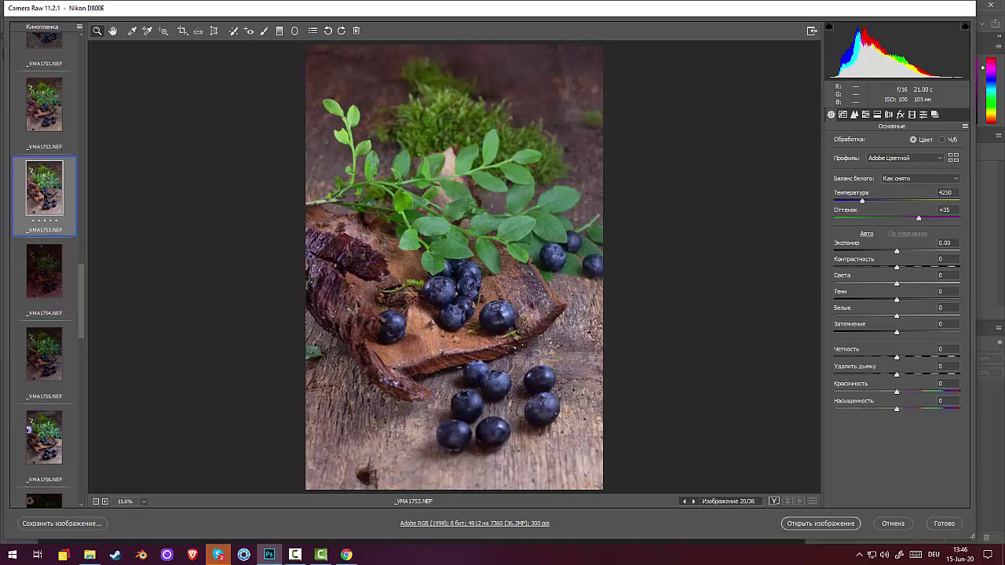
left_click(43, 293)
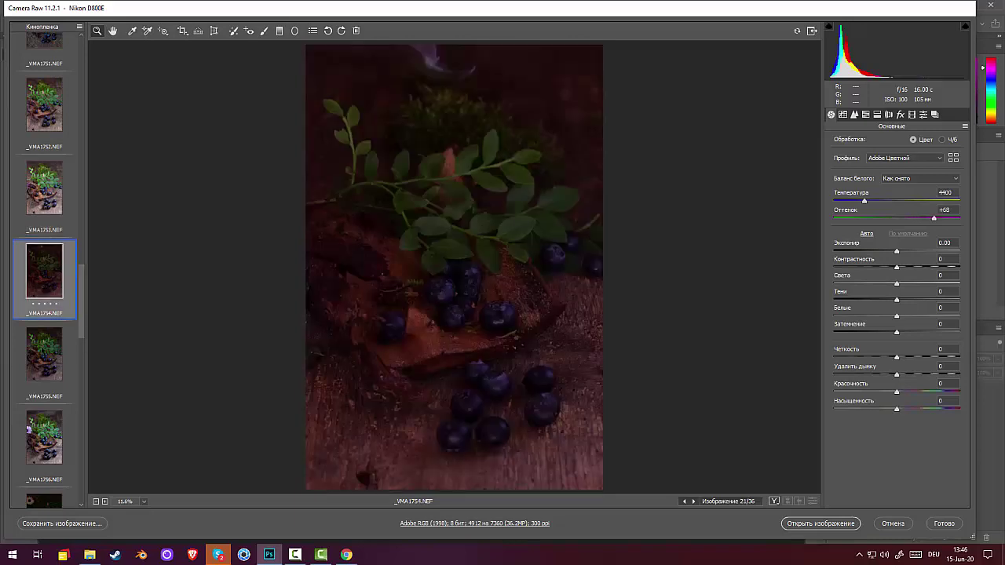
- Raise the exposure of photo _VMA1755.NEF to +0.85
left_click(44, 353)
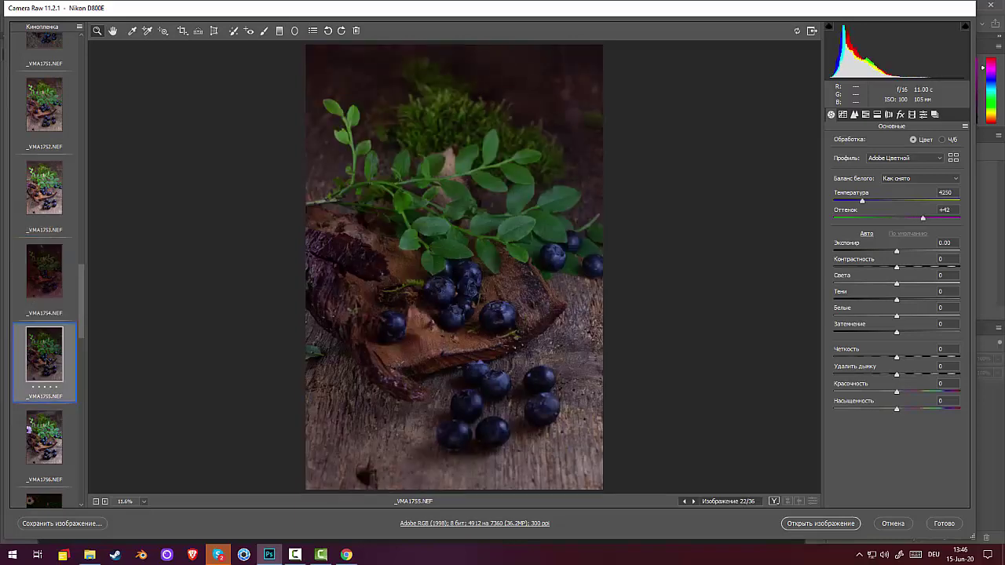
left_click_drag(81, 293, 83, 316)
left_click_drag(896, 251, 908, 253)
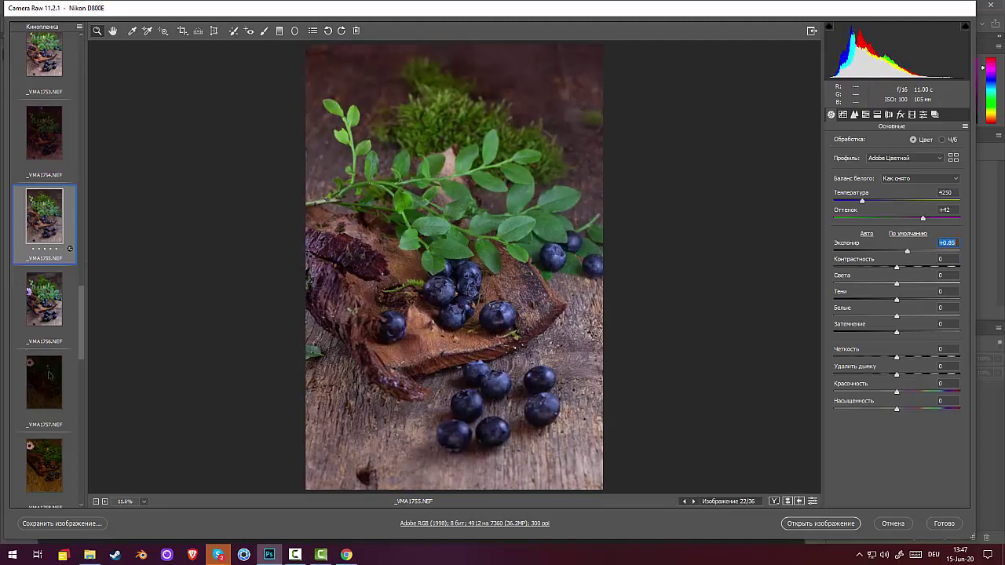
- Inspect the photos _VMA1756.NEF through _VMA1759.NEF in turn, comparing the flower arrangement, brightness and white balance
left_click(43, 306)
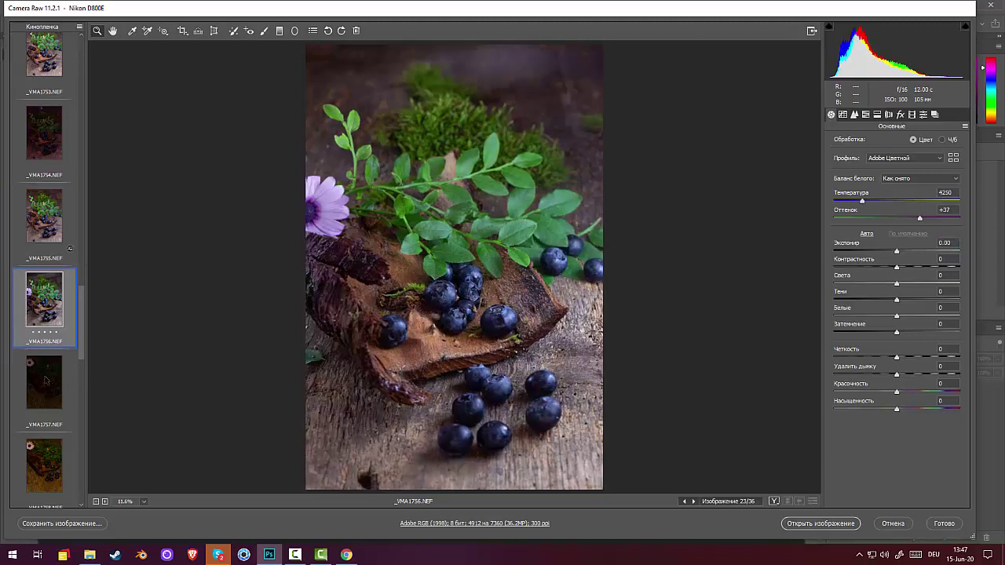
left_click(46, 381)
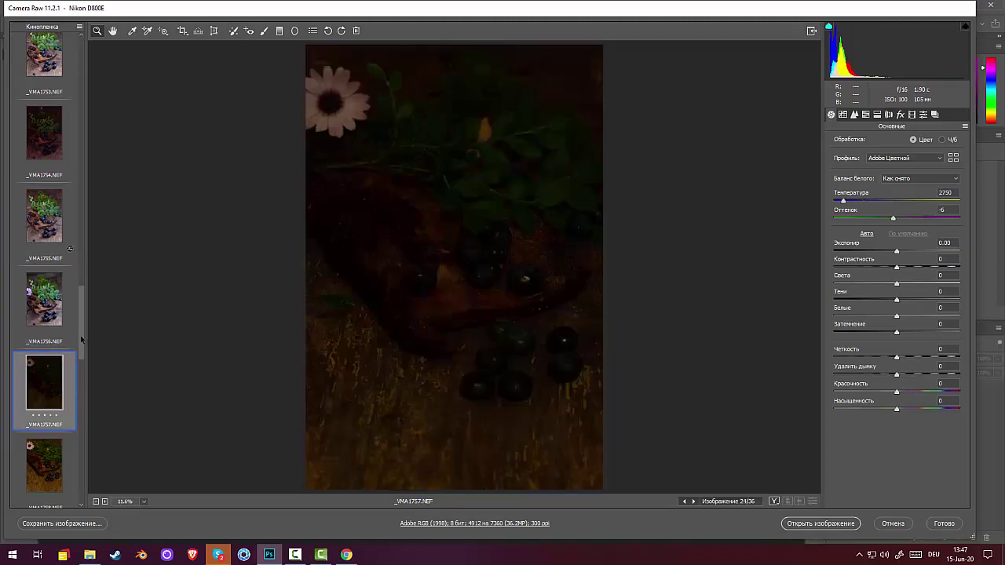
scroll(47, 327, "down", 2)
left_click(45, 323)
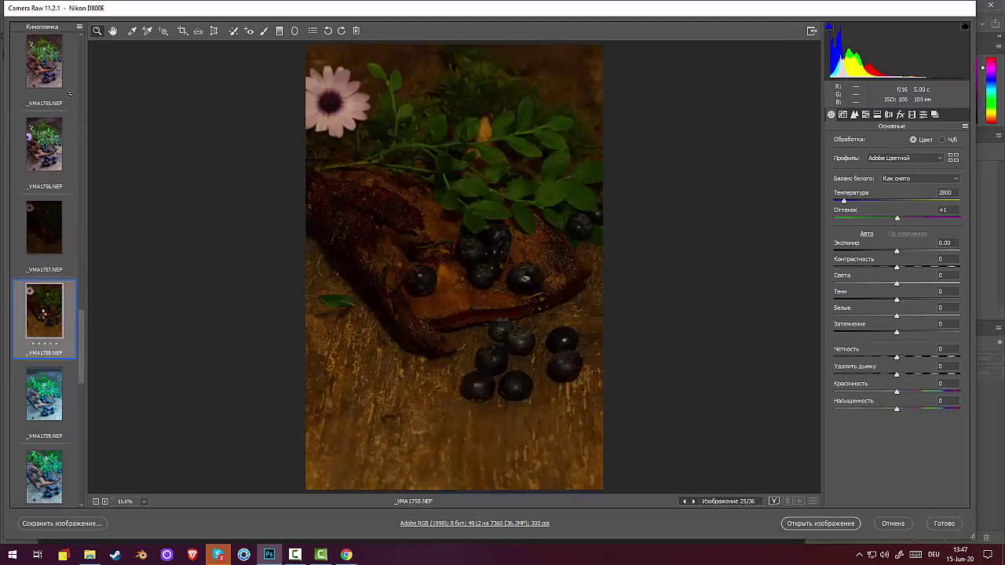
left_click(43, 393)
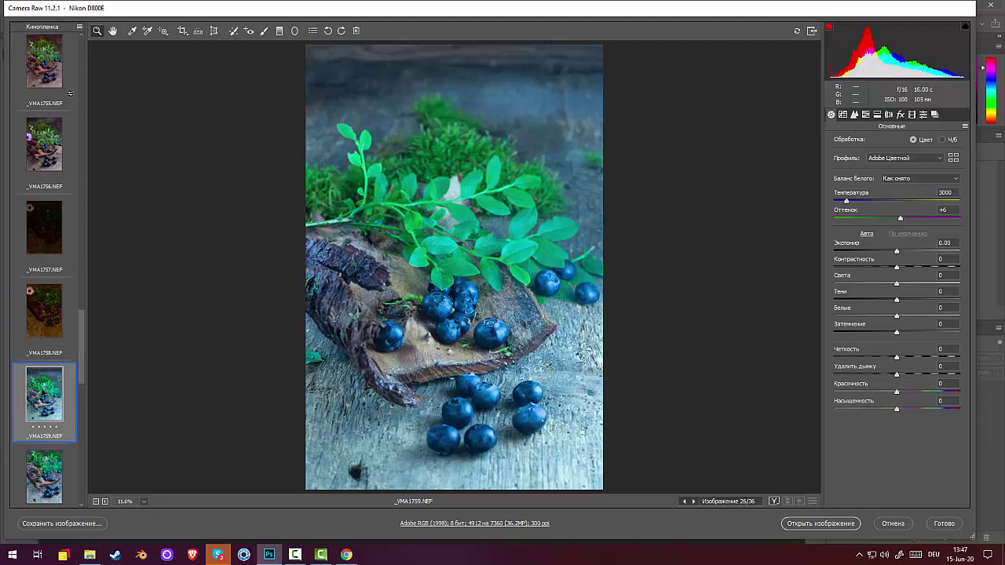
left_click_drag(82, 329, 81, 361)
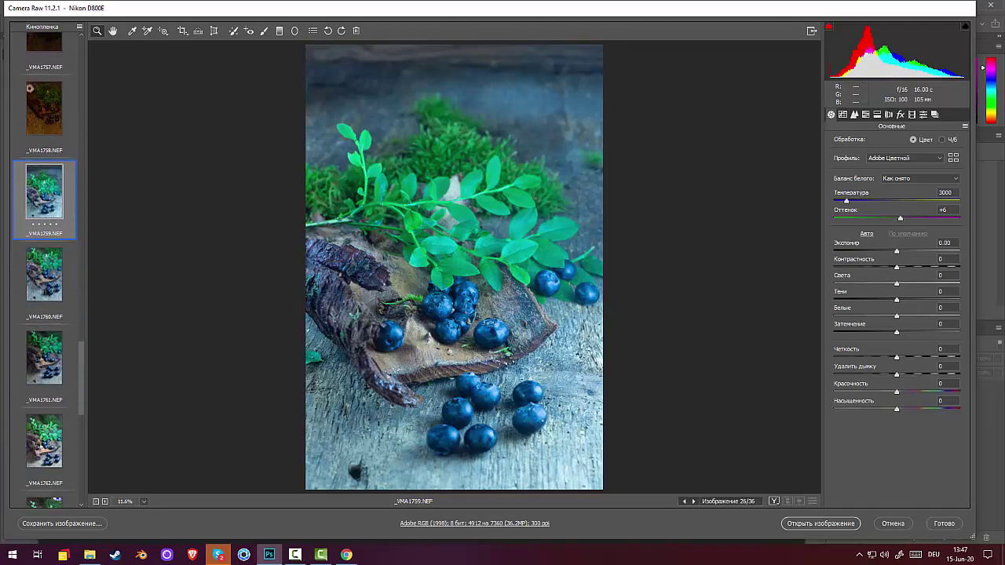
- Warm up photo _VMA1760.NEF by setting its white balance temperature to 3850, and display _VMA1761.NEF
left_click(44, 275)
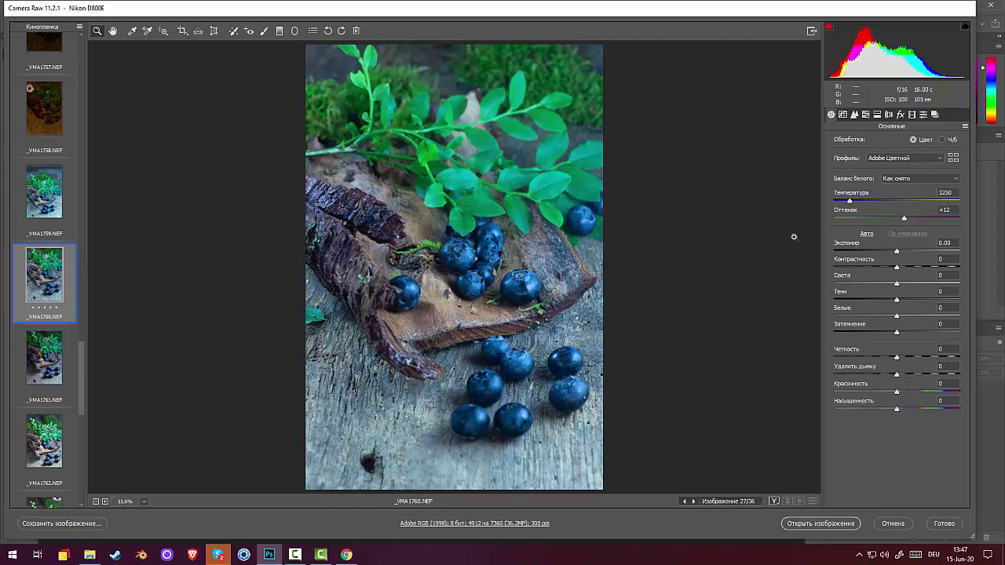
left_click_drag(849, 201, 856, 202)
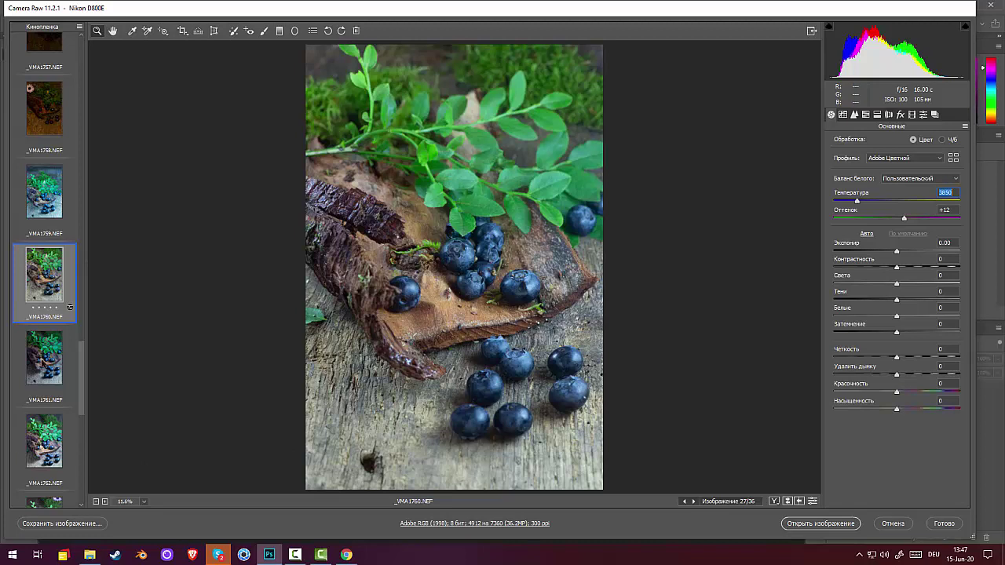
key("Down")
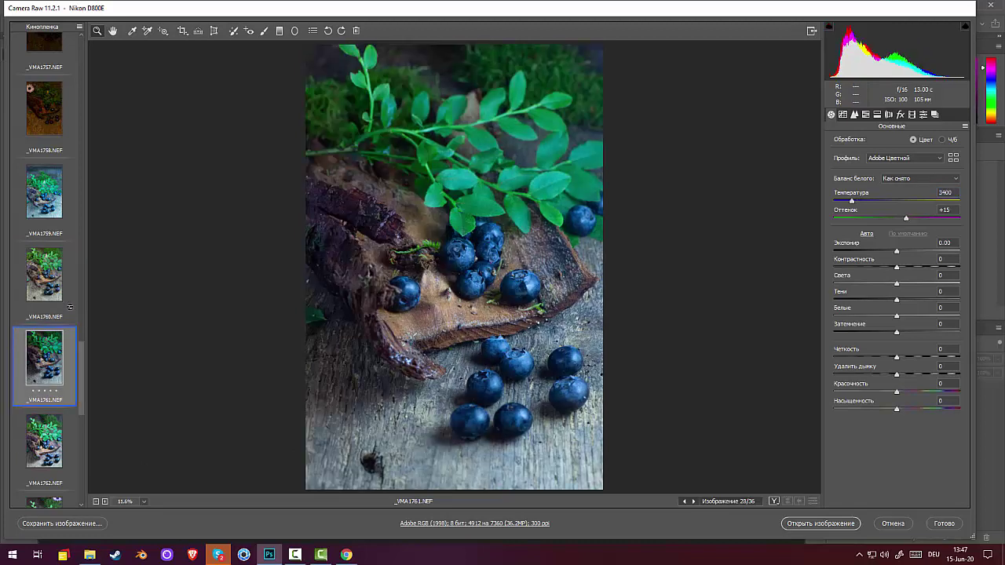
- Examine the photos _VMA1762.NEF, _VMA1764.NEF, _VMA1767.NEF, _VMA1768.NEF and _VMA1769.NEF, comparing the background flowers and the brightness
key("Down")
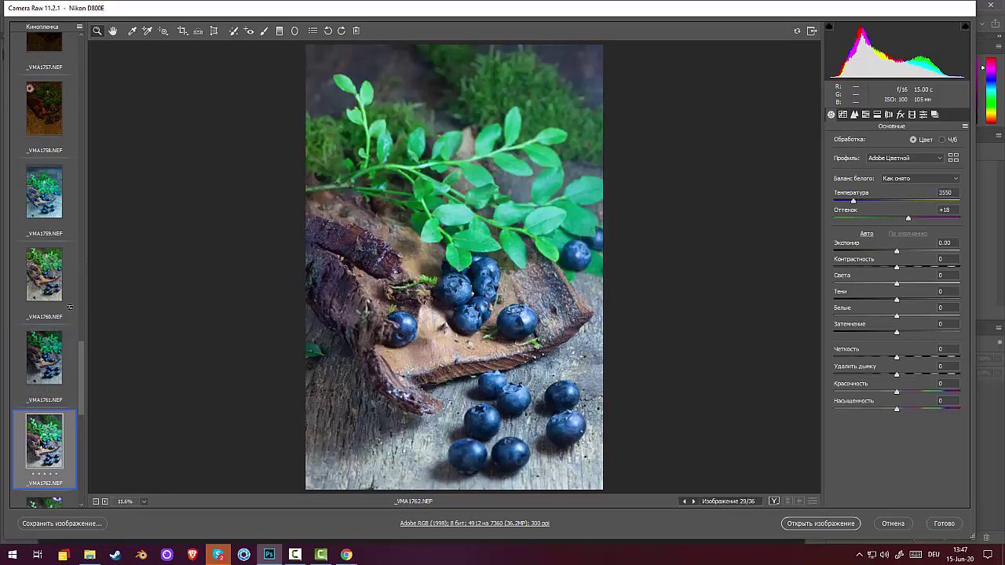
scroll(47, 302, "down", 5)
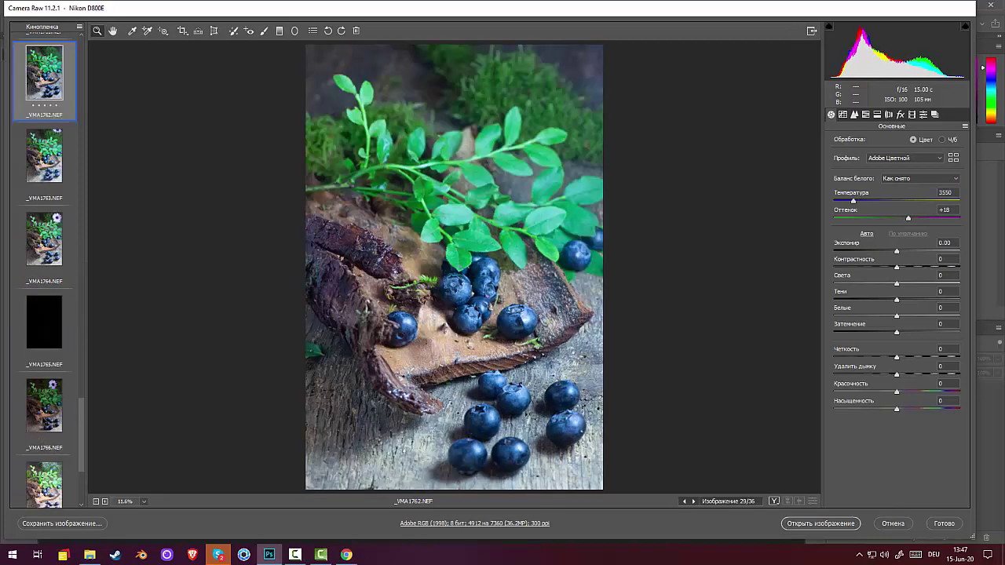
left_click(44, 249)
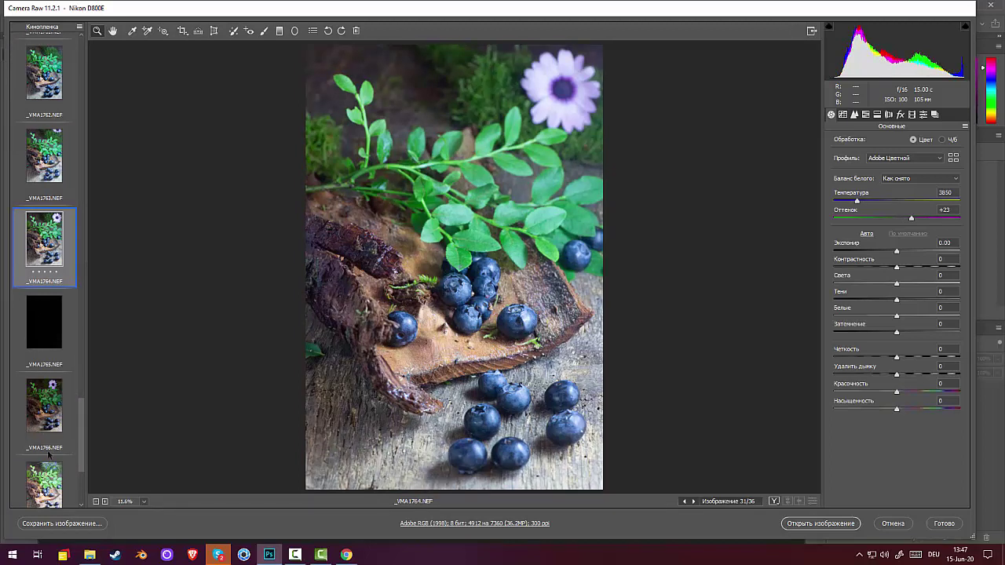
left_click(45, 480)
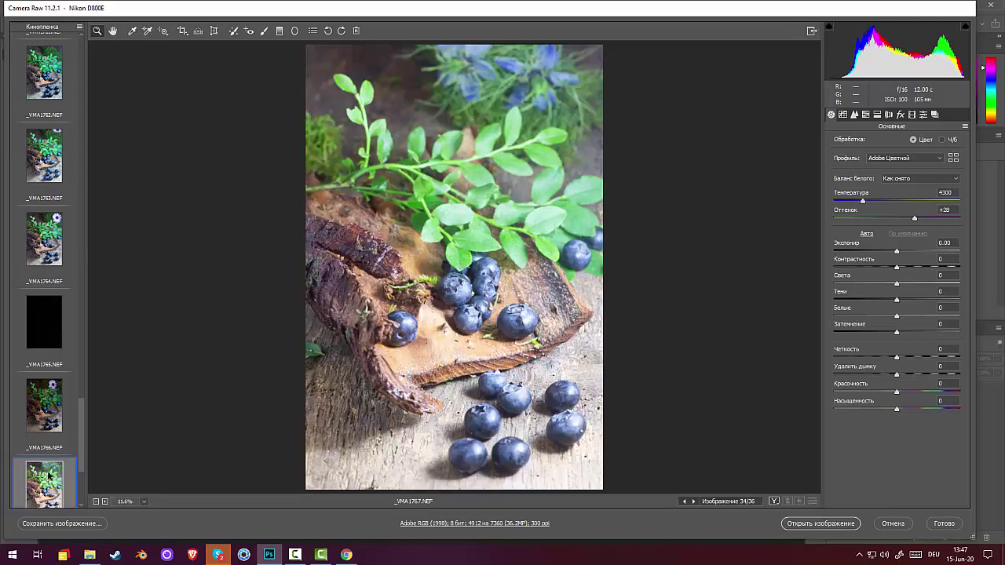
left_click_drag(82, 427, 82, 460)
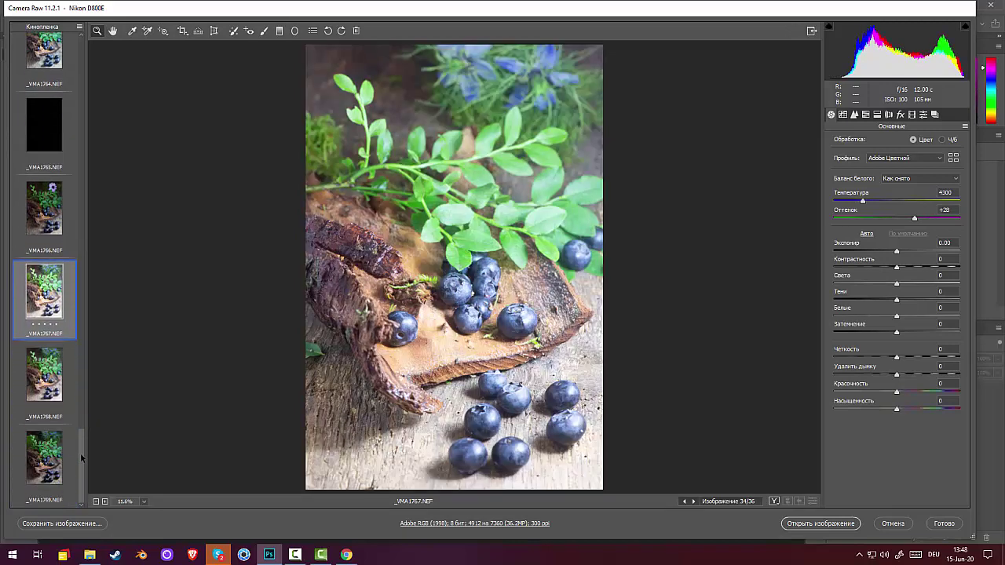
left_click(56, 388)
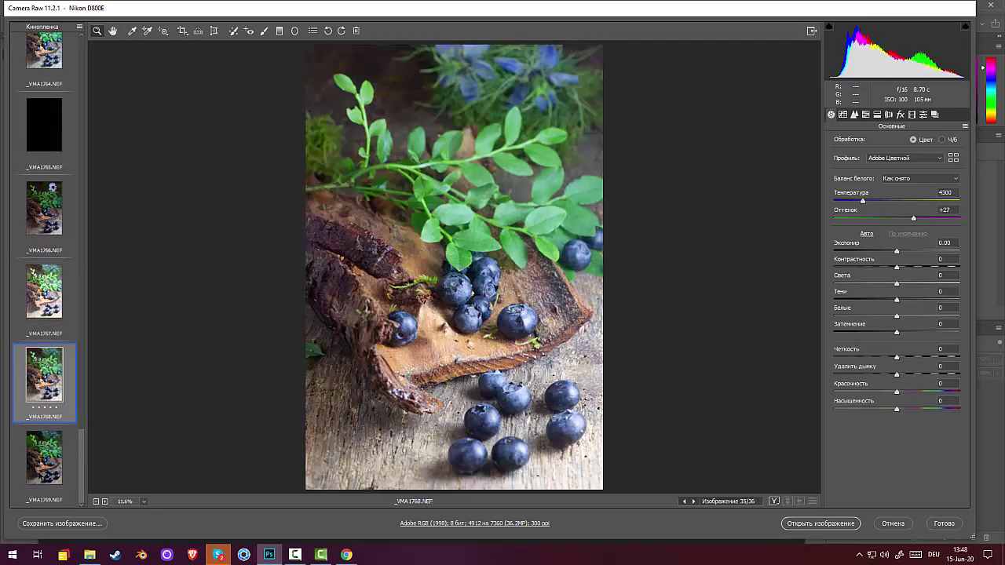
left_click(44, 471)
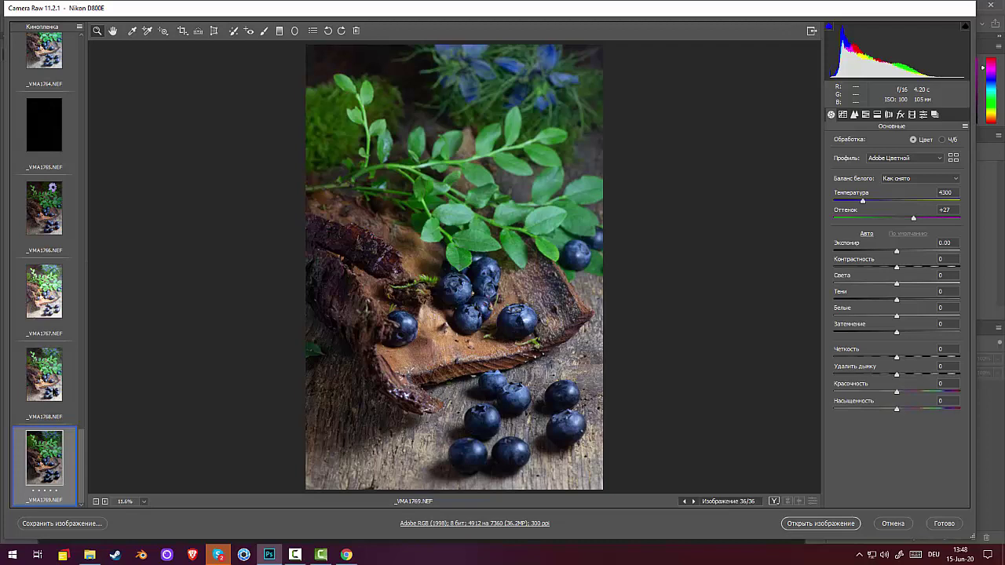
left_click(55, 391)
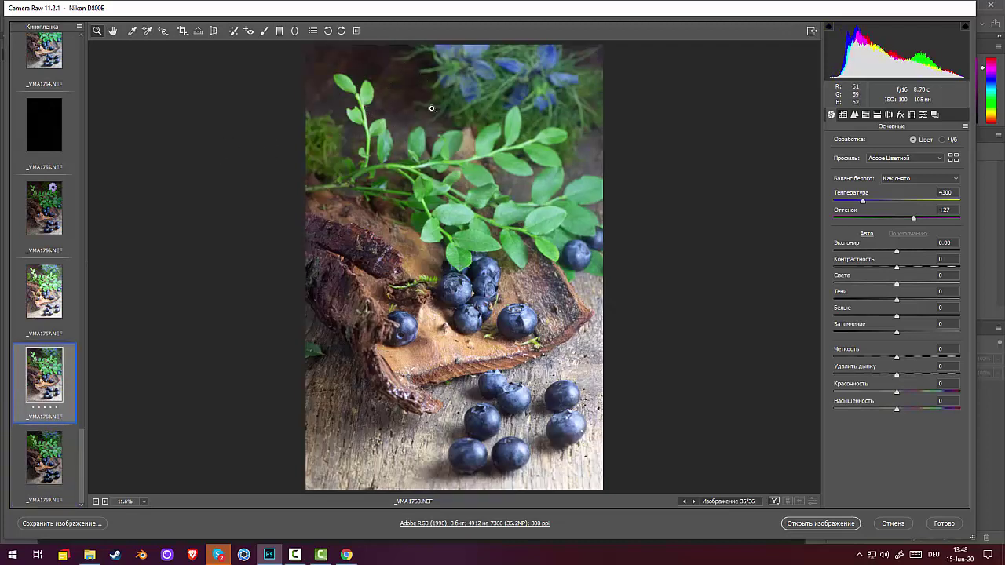
- Warm up photo _VMA1769.NEF by setting its white balance temperature to 5250
left_click(39, 463)
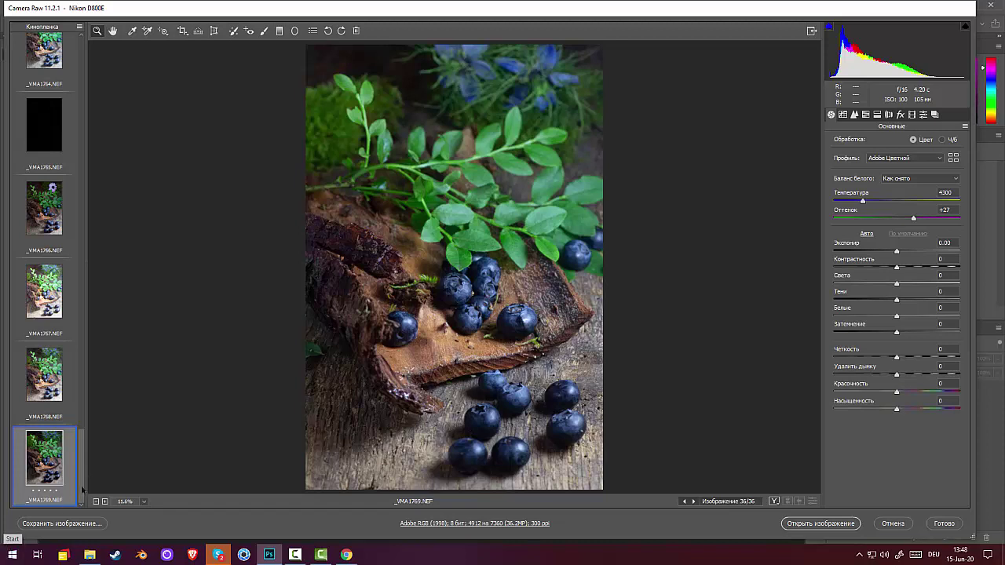
left_click_drag(863, 201, 876, 207)
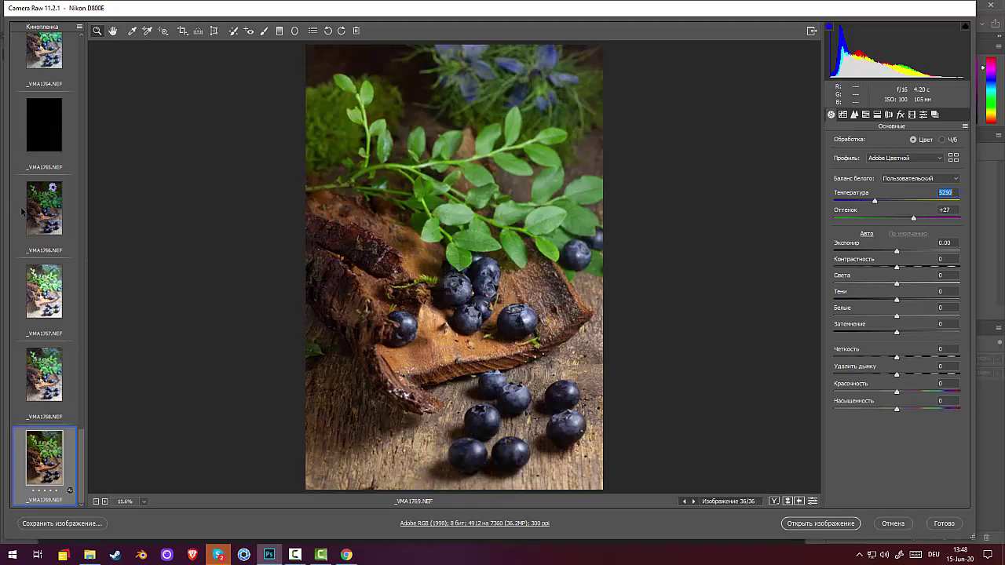
- Compare photos _VMA1766.NEF and _VMA1768.NEF, and examine the blueberries and bark of _VMA1768.NEF up close
left_click(47, 205)
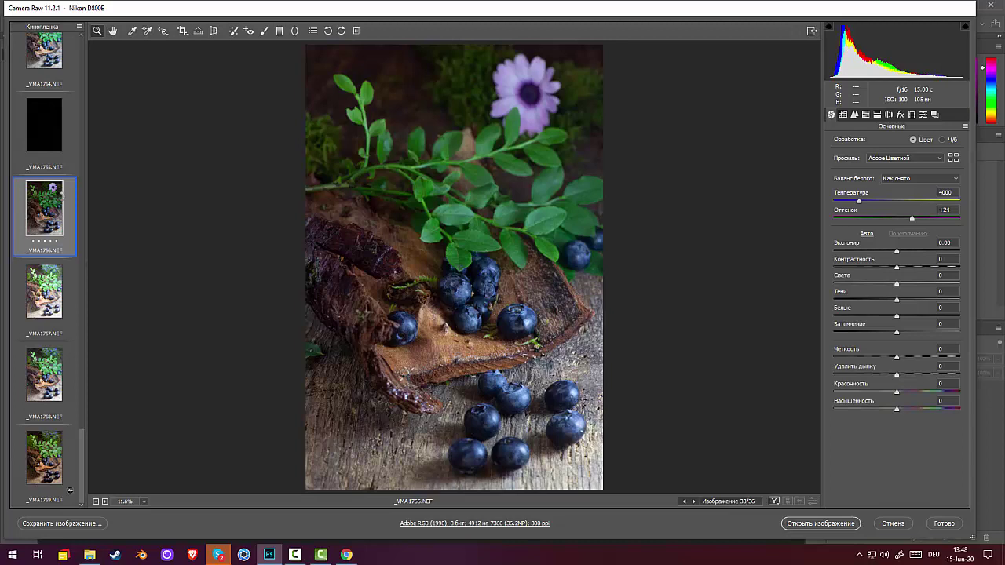
left_click(45, 374)
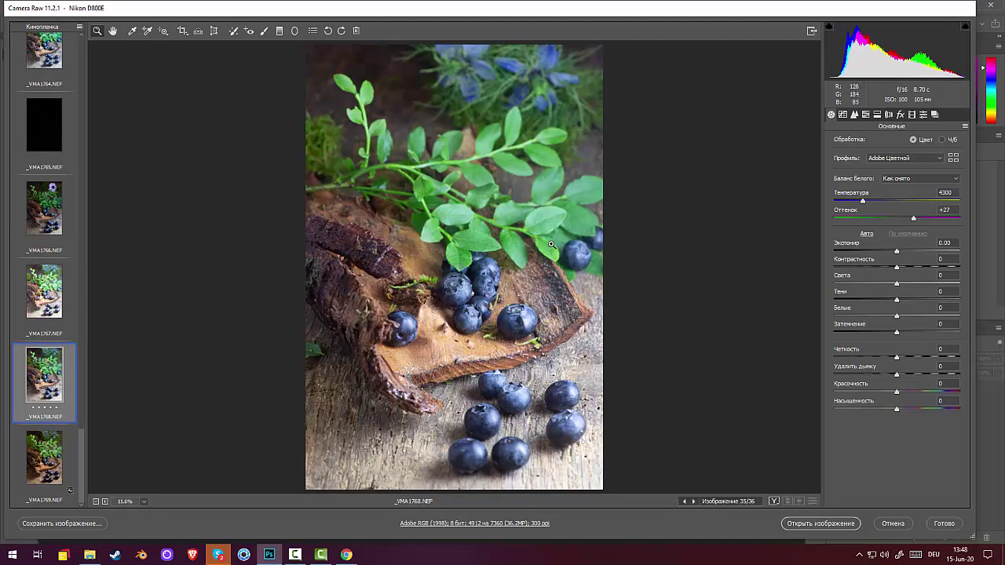
left_click(517, 331)
left_click(517, 317)
left_click(559, 275)
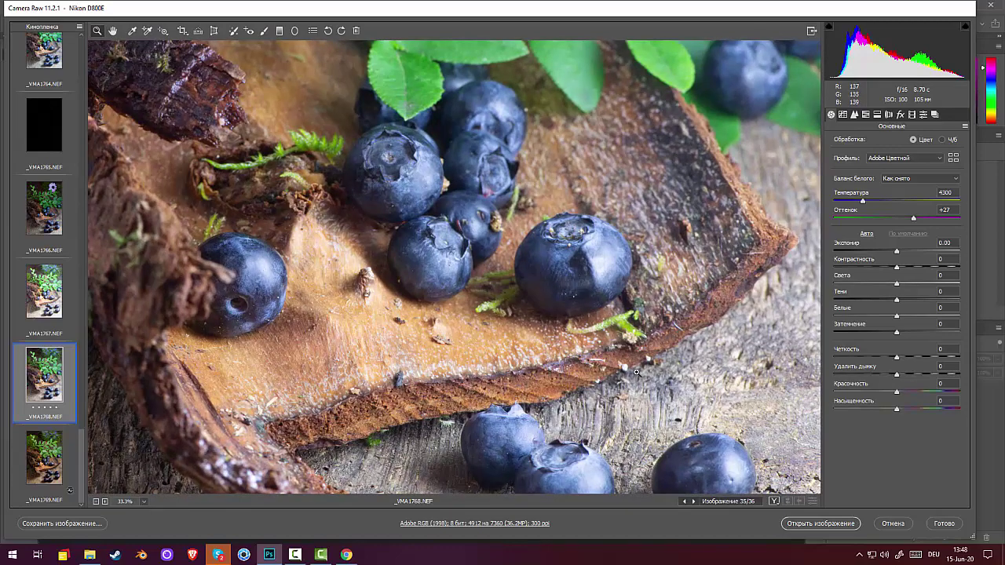
left_click(636, 371, "alt")
left_click(635, 371, "alt")
left_click(636, 371, "alt")
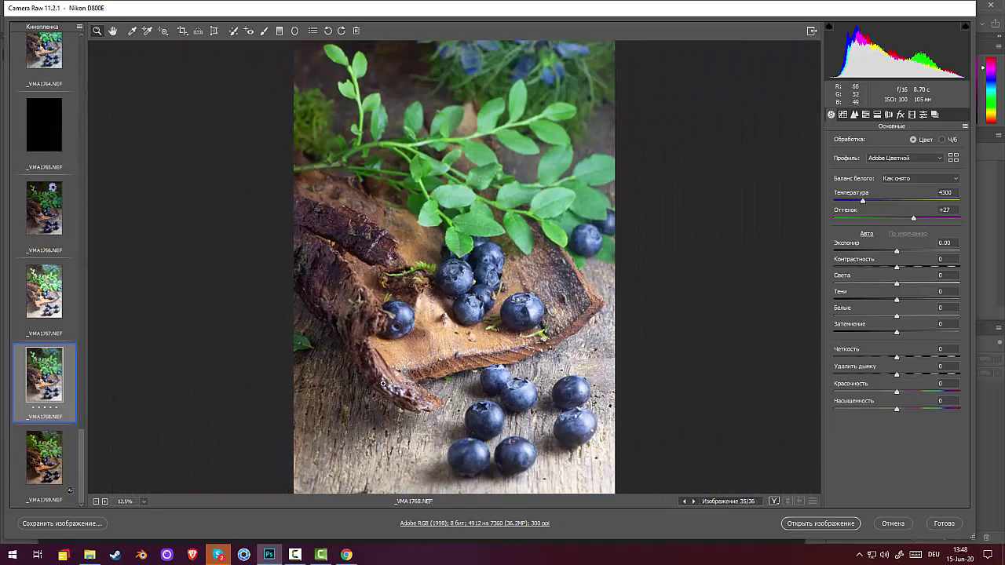
left_click(580, 409, "alt")
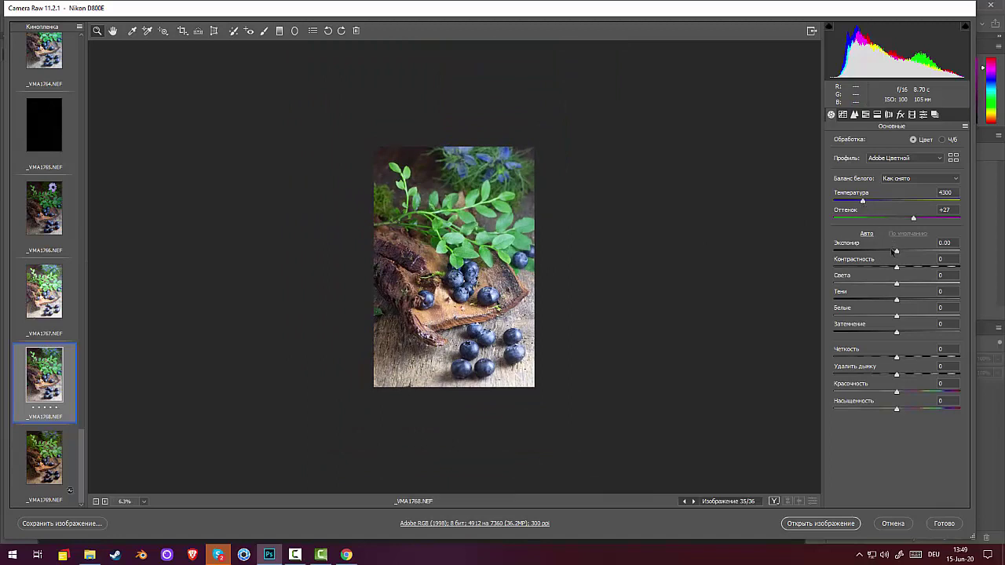
- Lower the exposure of photo _VMA1768.NEF to -0.40 and paint an adjustment brush stroke over the bark at the centre
left_click_drag(896, 251, 892, 252)
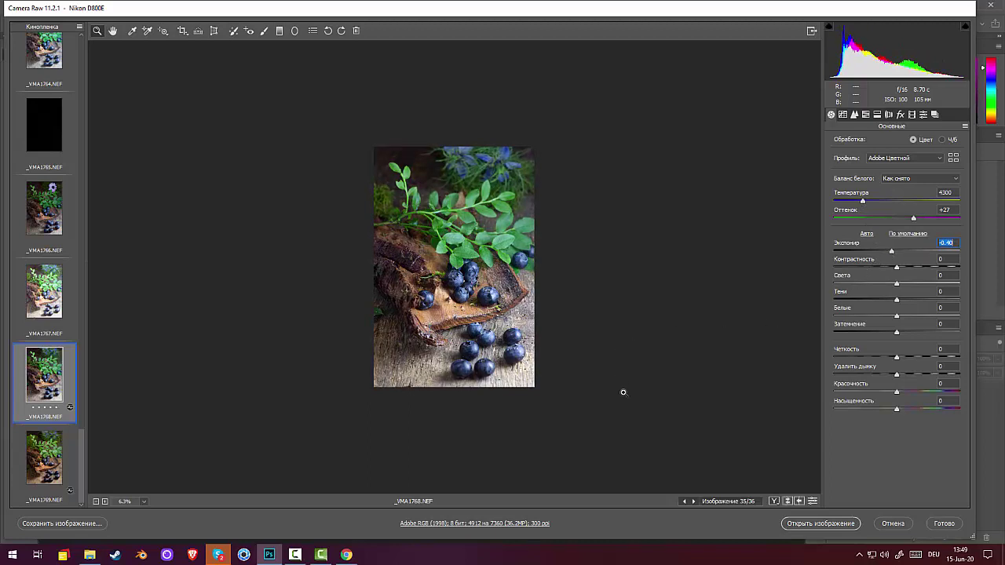
left_click(264, 31)
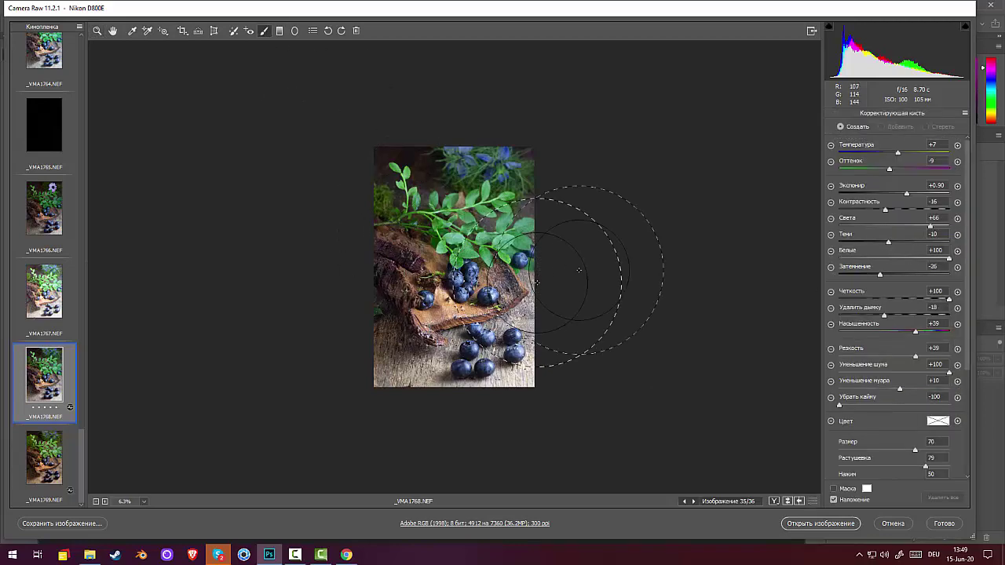
left_click_drag(462, 310, 457, 321)
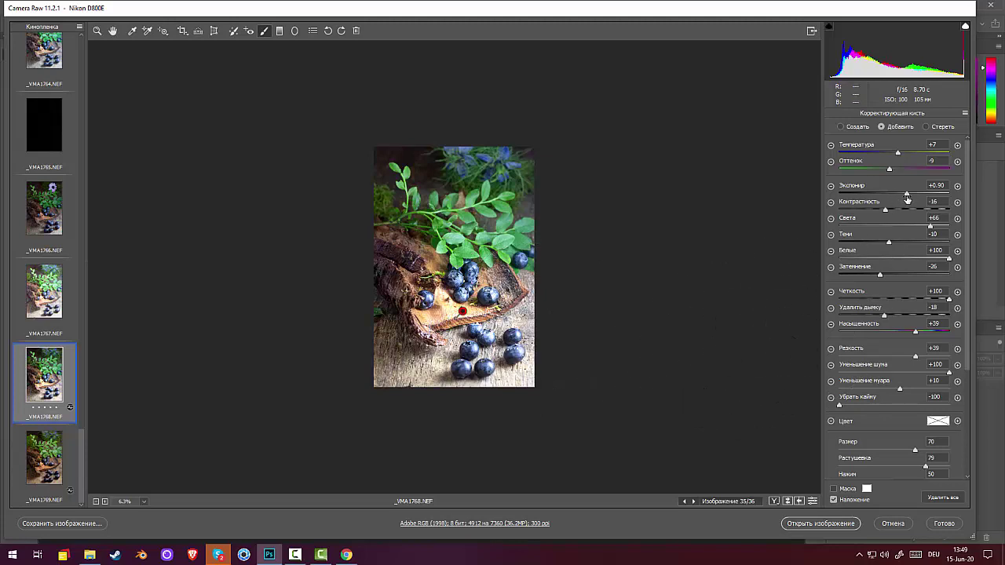
- Set the brush adjustment's exposure to -0.70 and highlights to +76, and enlarge the brush size to 92
left_click_drag(906, 196, 886, 201)
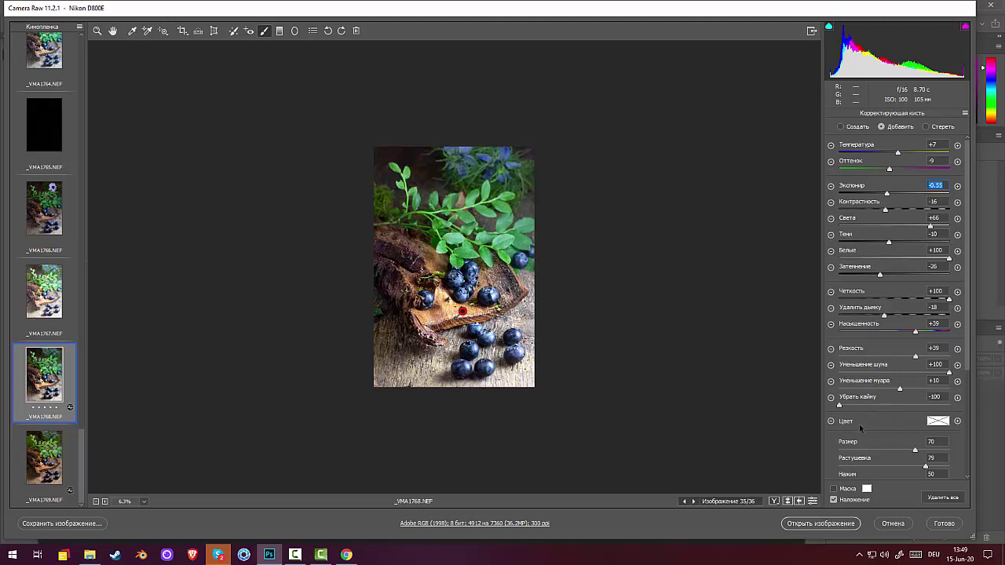
left_click_drag(914, 451, 939, 450)
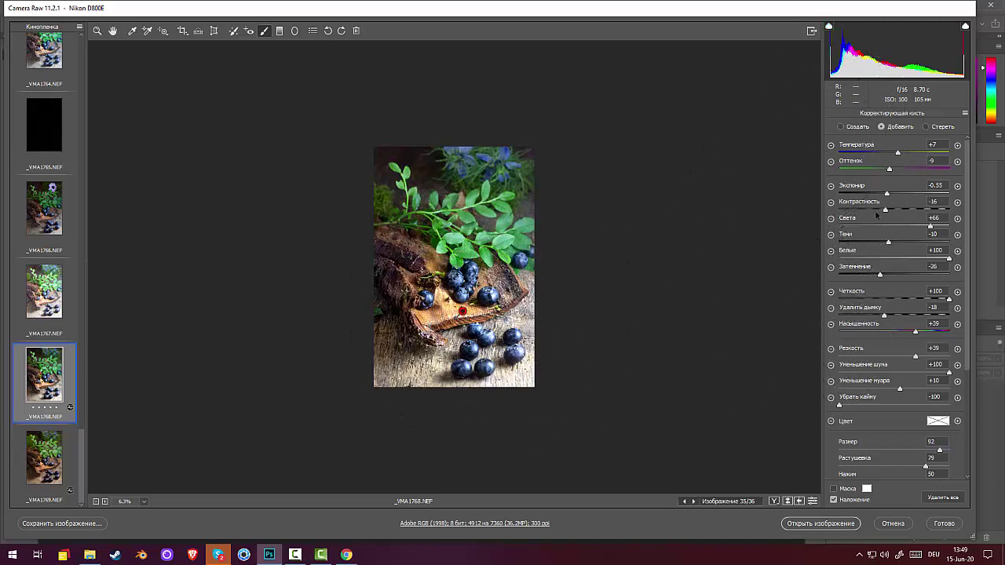
mouse_move(886, 194)
left_mouse_down()
mouse_move(855, 202)
mouse_move(882, 210)
left_mouse_up()
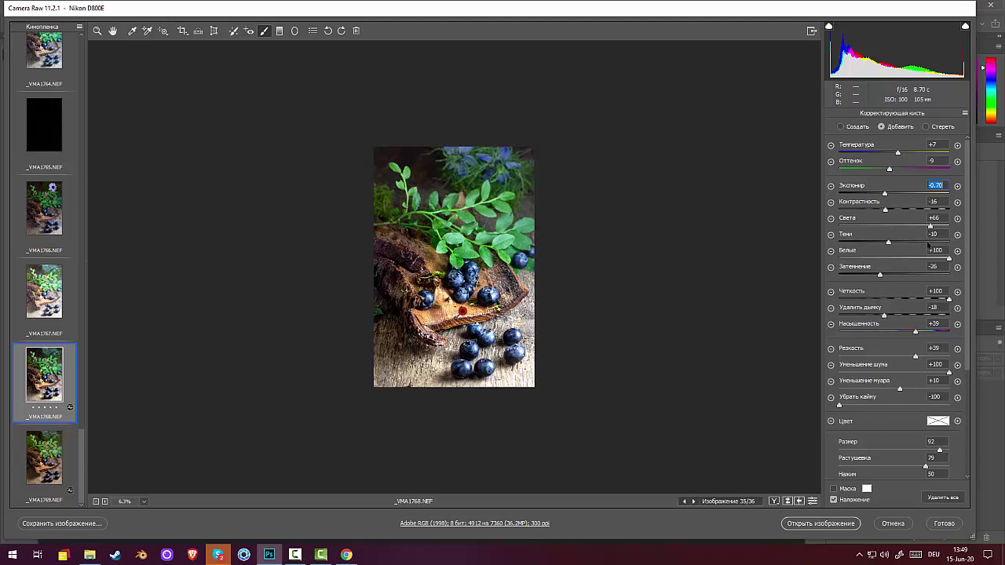
left_click_drag(930, 227, 936, 227)
- Examine the locally adjusted blueberries, leaves and bark of photo _VMA1768.NEF in close-up and as a whole
key("ctrl+plus")
key("ctrl+plus")
key("ctrl+plus")
key("ctrl+plus")
key("ctrl+plus")
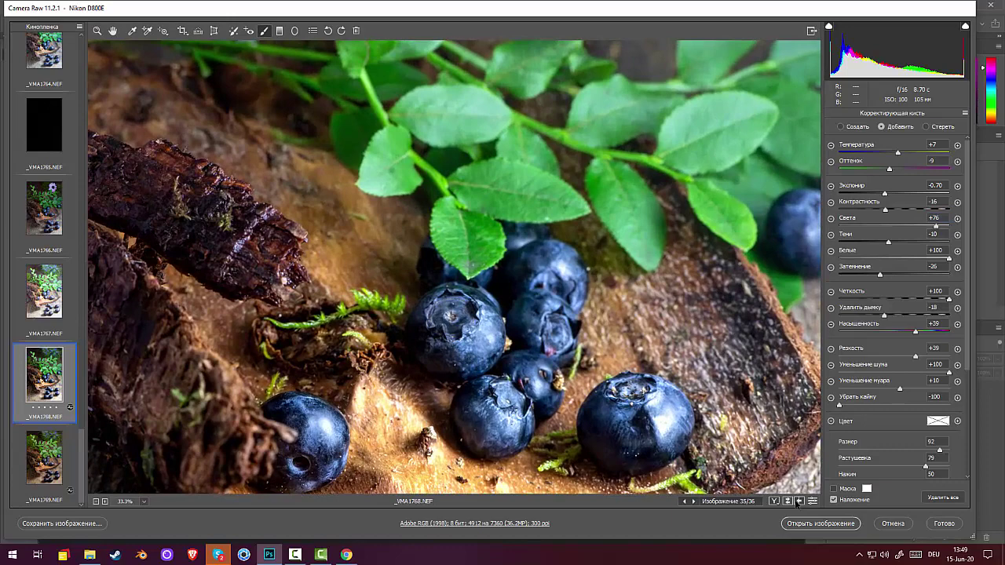
key("ctrl+minus")
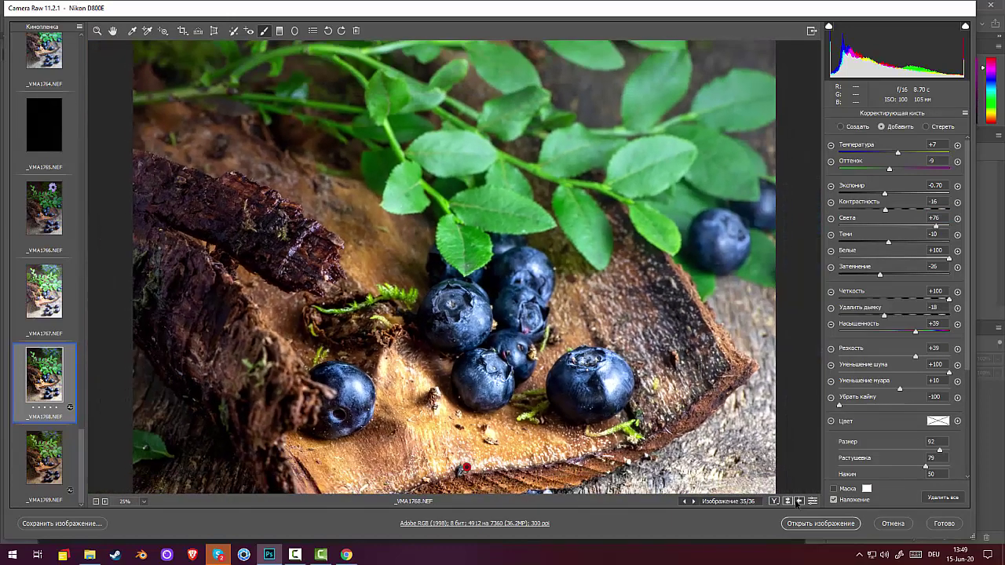
key("ctrl+minus")
key("ctrl+minus")
key("ctrl+minus")
key("ctrl+minus")
key("ctrl+minus")
key("ctrl+minus")
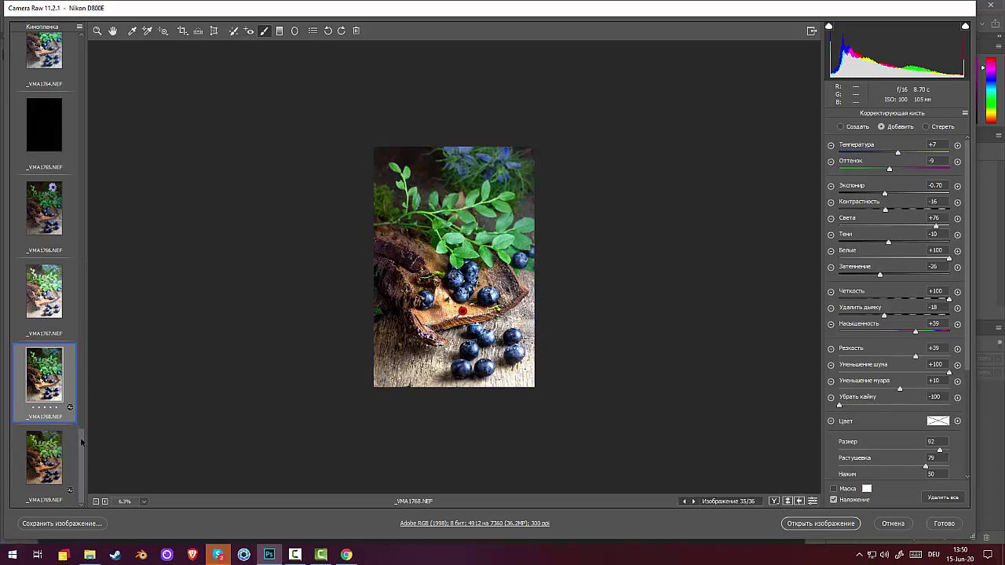
- Compare photos _VMA1768.NEF and _VMA1769.NEF, and apply the same adjustment brush to the bark at the centre of _VMA1769.NEF
left_click(47, 452)
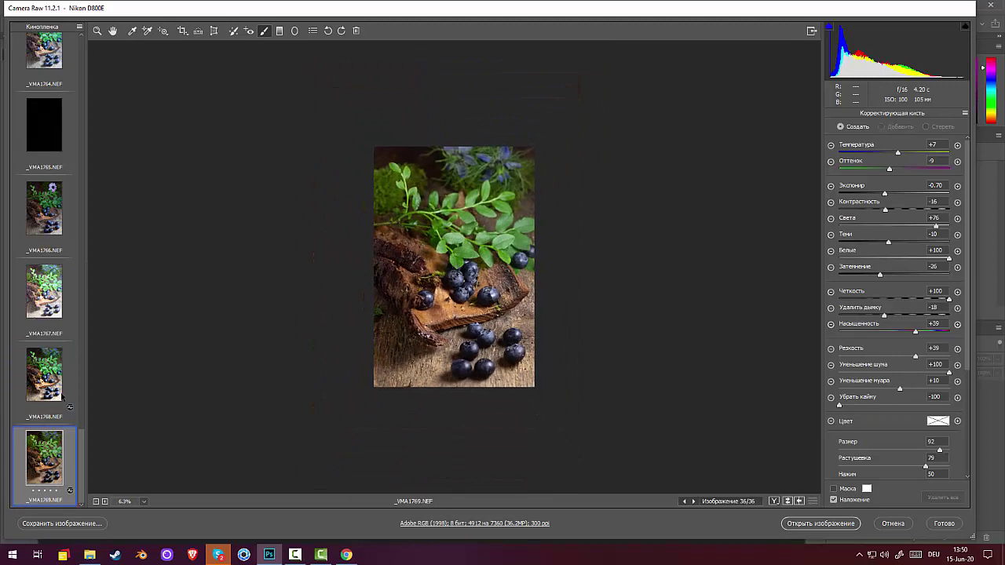
left_click(41, 369)
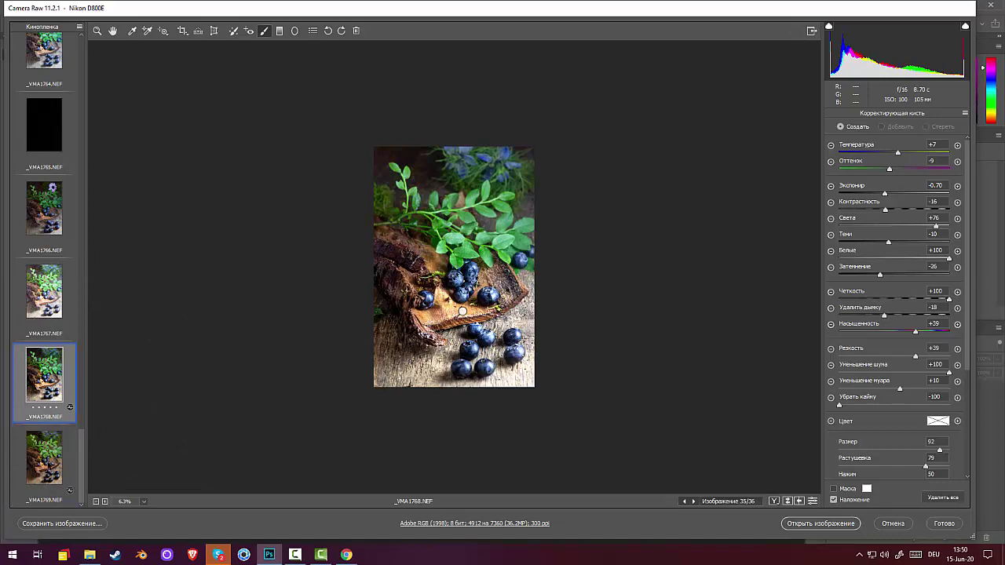
left_click(44, 457)
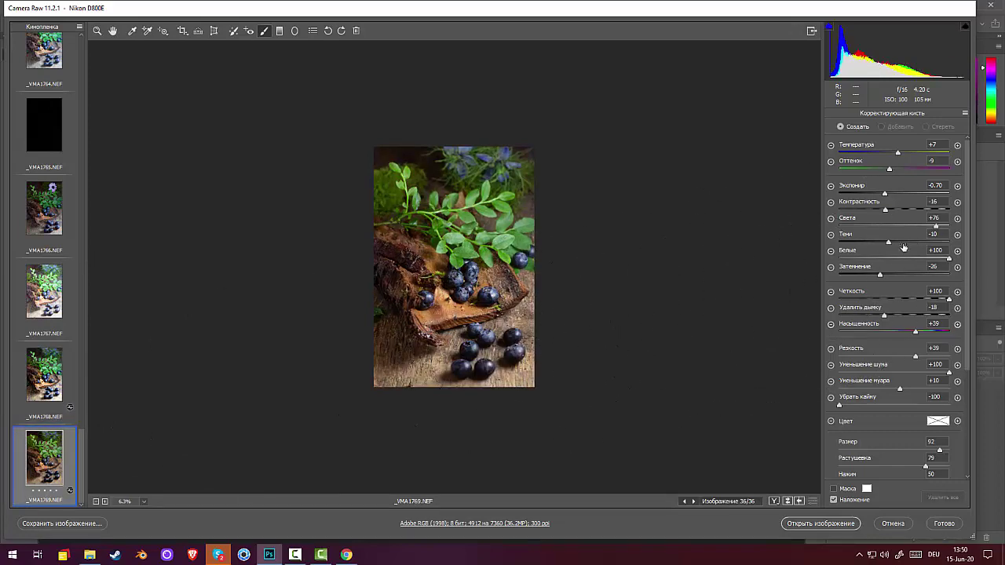
left_click(467, 314)
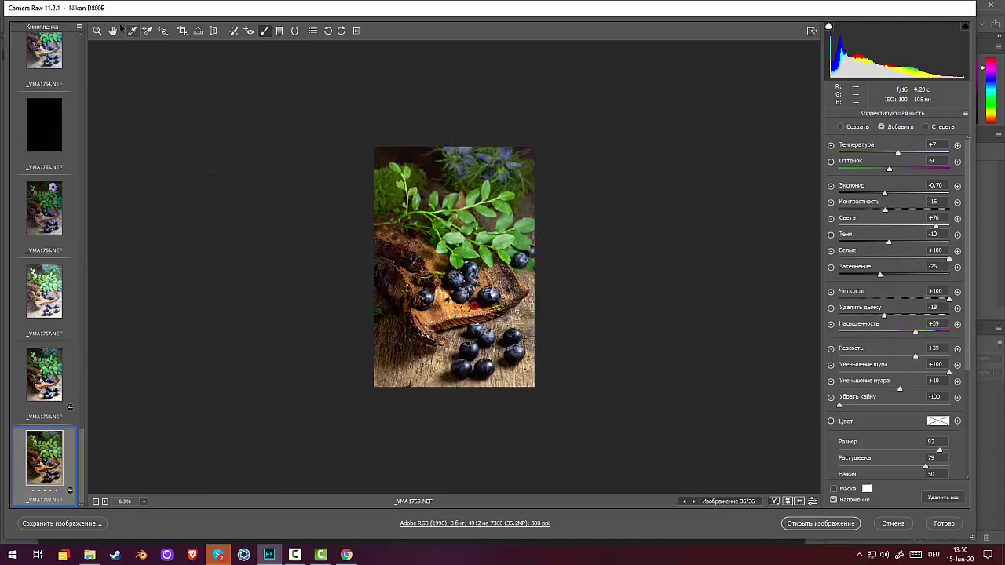
- Adjust the whole photo _VMA1769.NEF with highlights +14, shadows +75 and whites +16
left_click(96, 30)
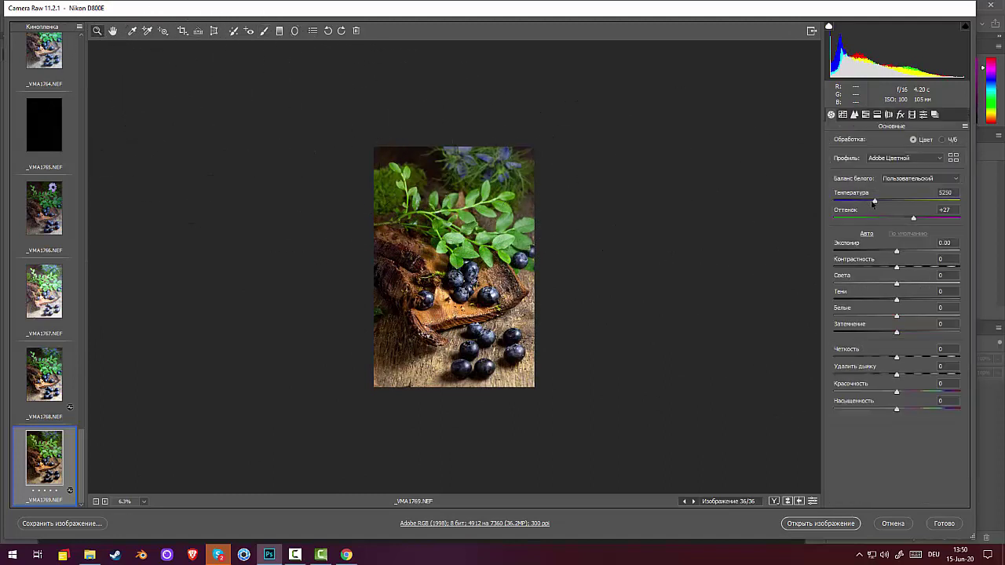
left_click(897, 286)
left_click_drag(897, 286, 907, 316)
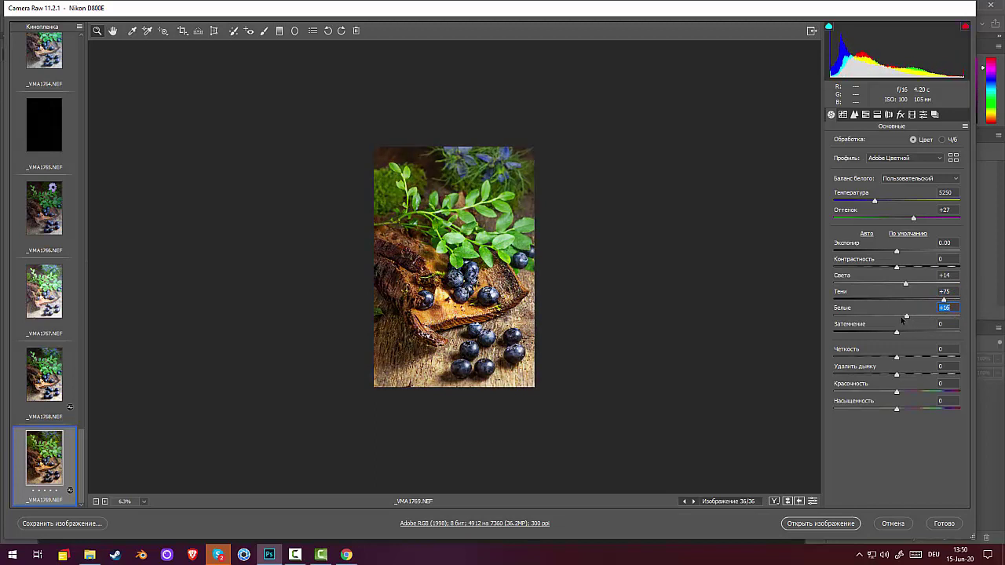
- Check the corrected photo _VMA1769.NEF at different magnifications and open it in Photoshop
left_click(782, 352)
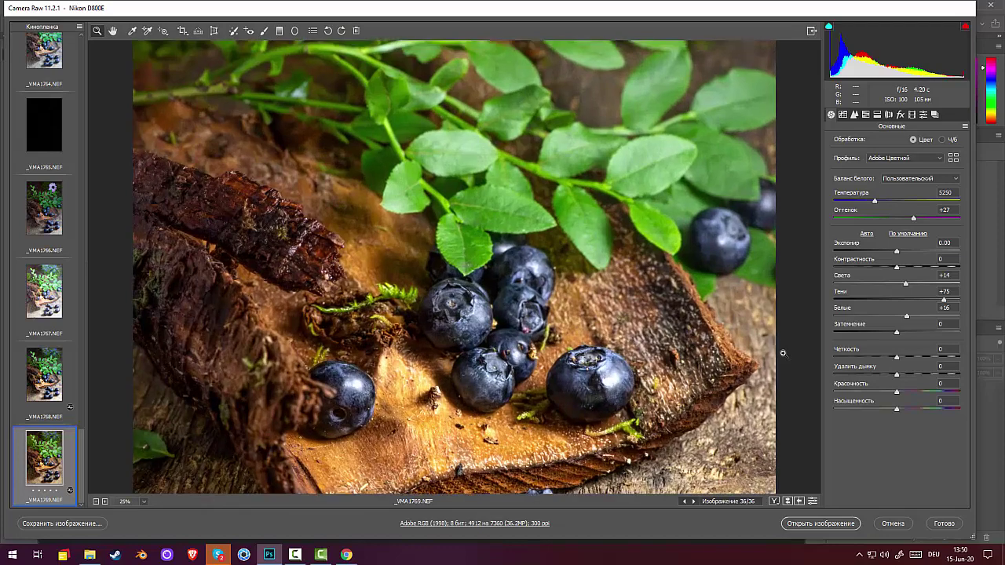
left_click(782, 352, "alt")
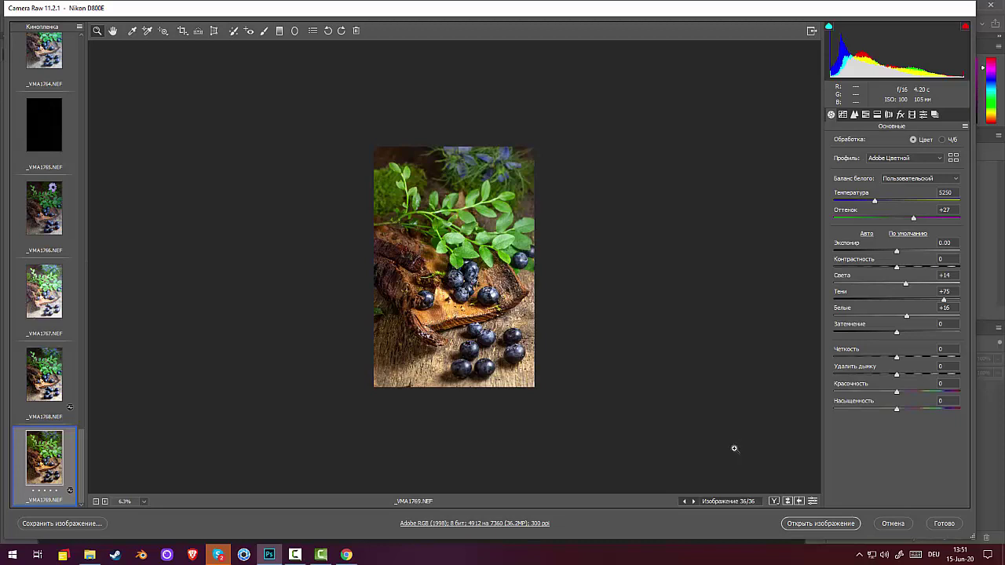
left_click(734, 448)
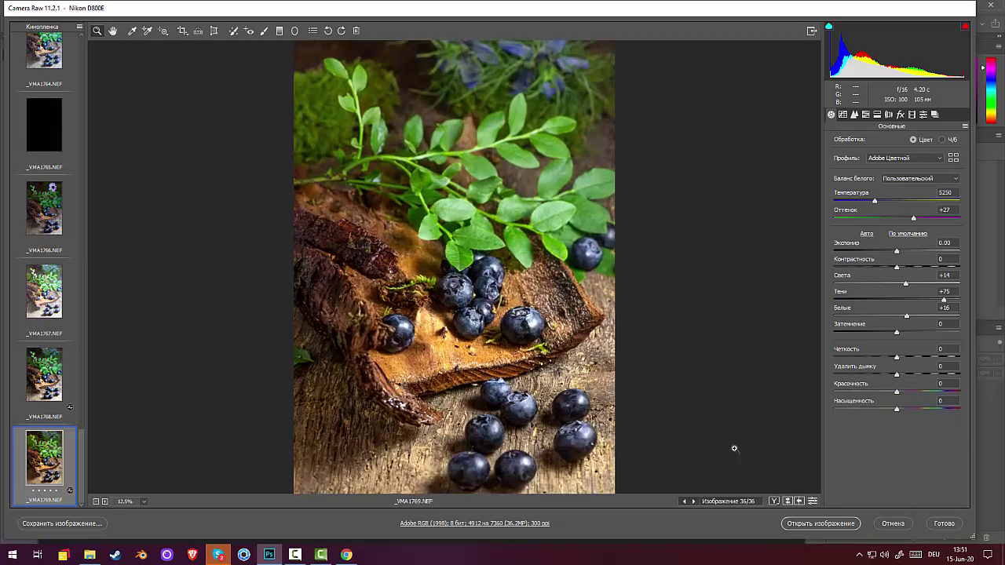
left_click(734, 448, "alt")
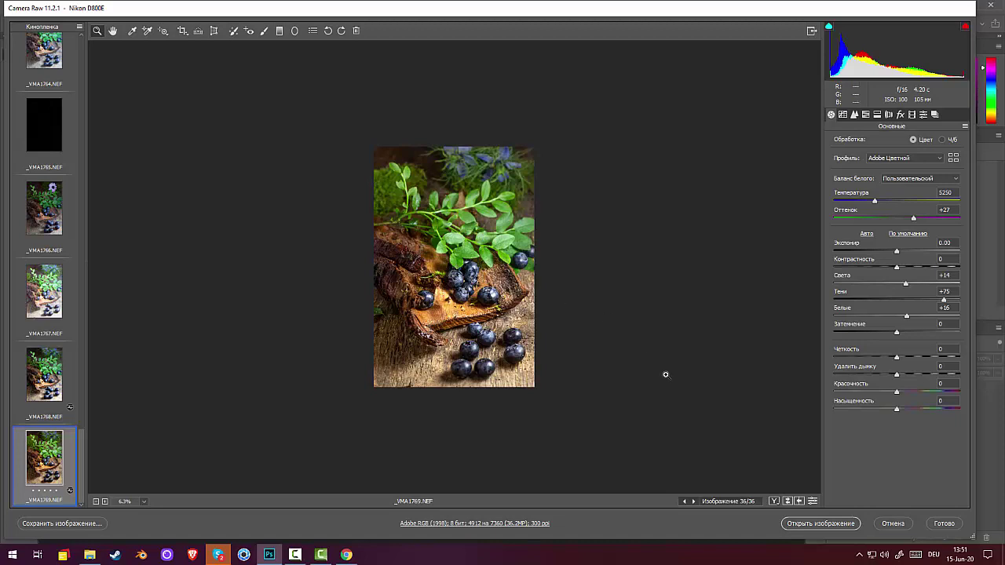
left_click(817, 526)
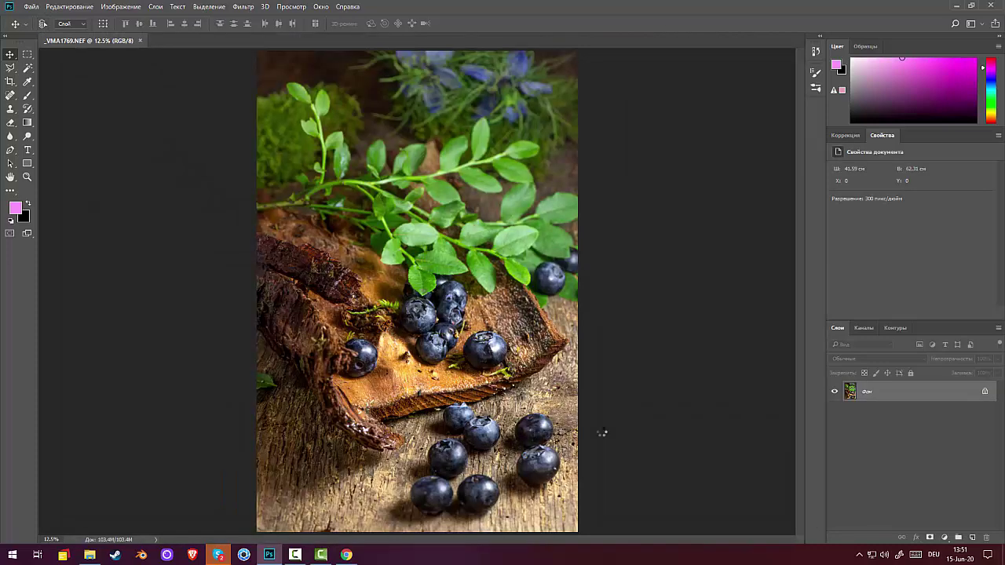
- Duplicate the background layer and add a Levels adjustment layer above the copy with the midtones set to 1.20
key("ctrl+minus")
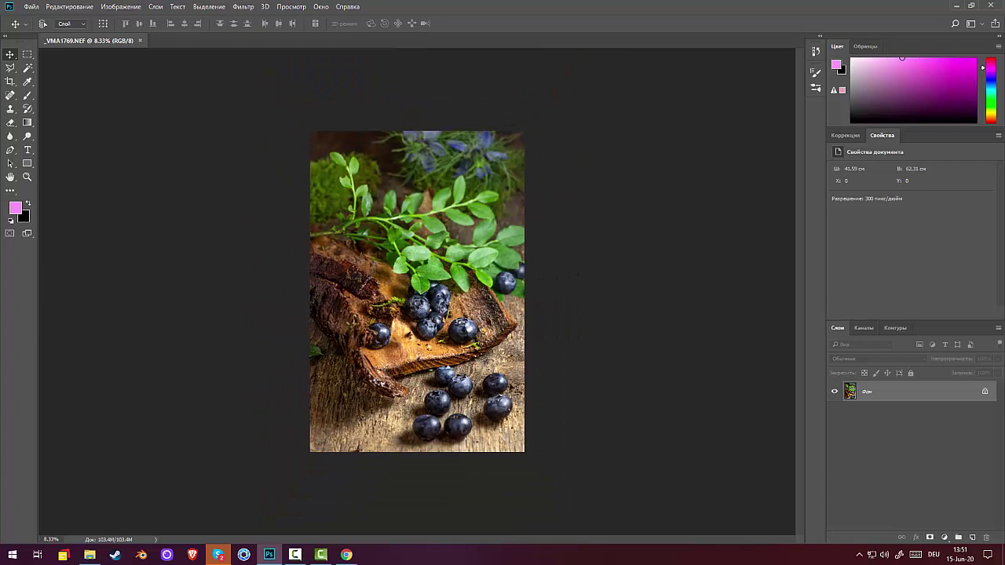
left_click_drag(923, 390, 971, 537)
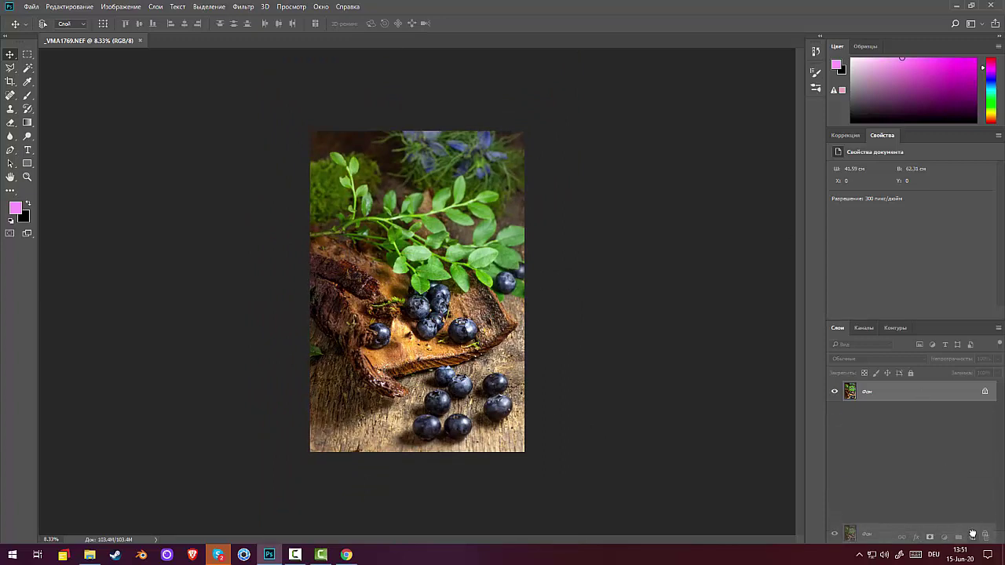
left_click(835, 134)
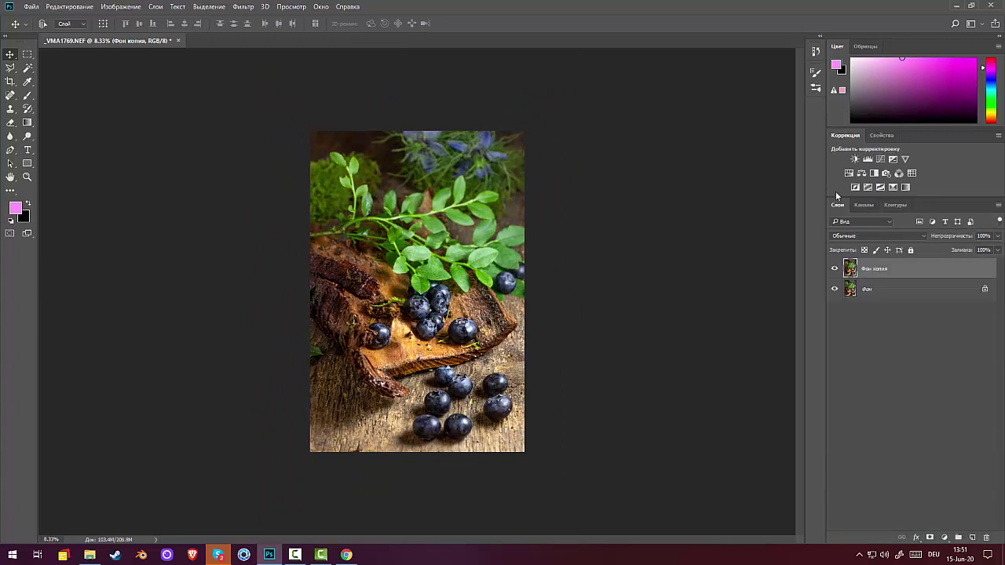
left_click(867, 165)
mouse_move(908, 242)
left_mouse_down()
mouse_move(891, 242)
mouse_move(900, 243)
left_mouse_up()
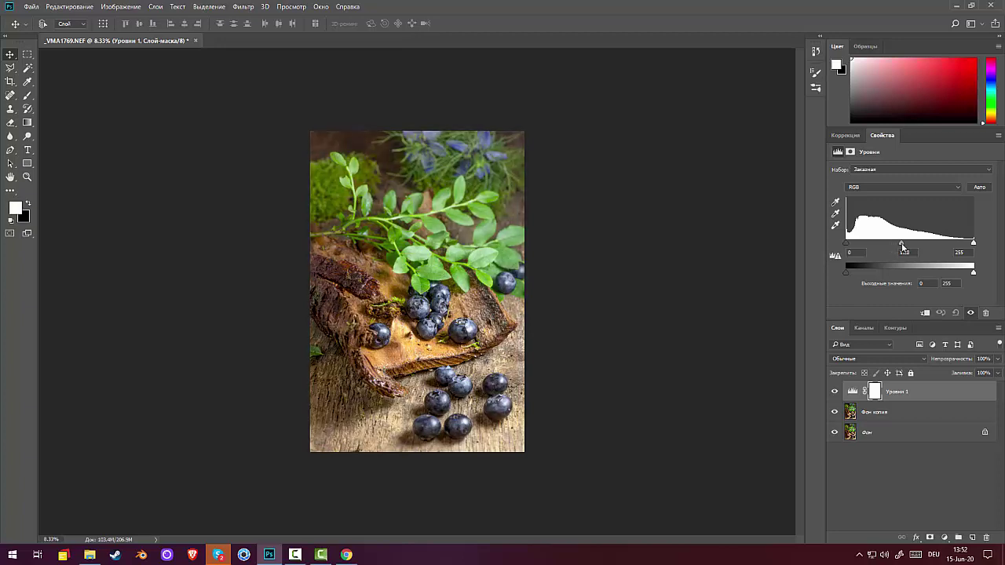
- On the Levels layer's mask, apply black-to-transparent linear gradients downward from the photo's upper edge and diagonally across its lower-left corner
left_click(874, 391)
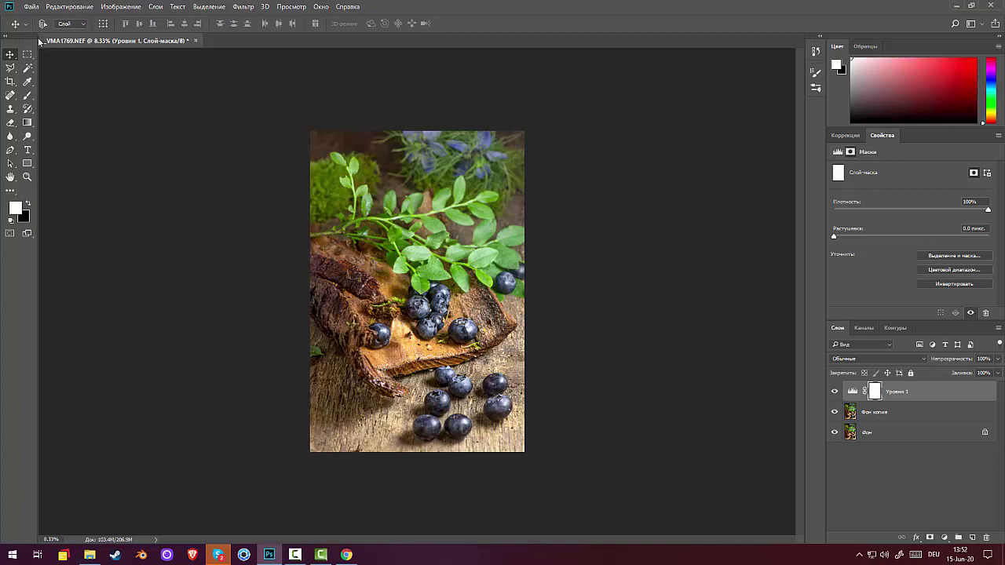
left_click(29, 121)
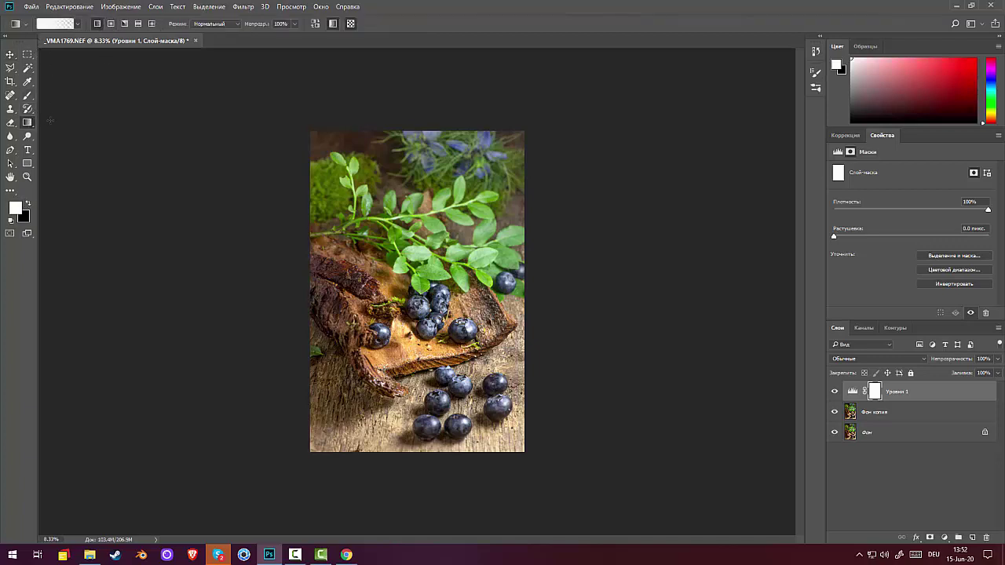
left_click(28, 205)
mouse_move(392, 145)
left_mouse_down()
mouse_move(391, 248)
mouse_move(408, 260)
mouse_move(408, 295)
left_mouse_up()
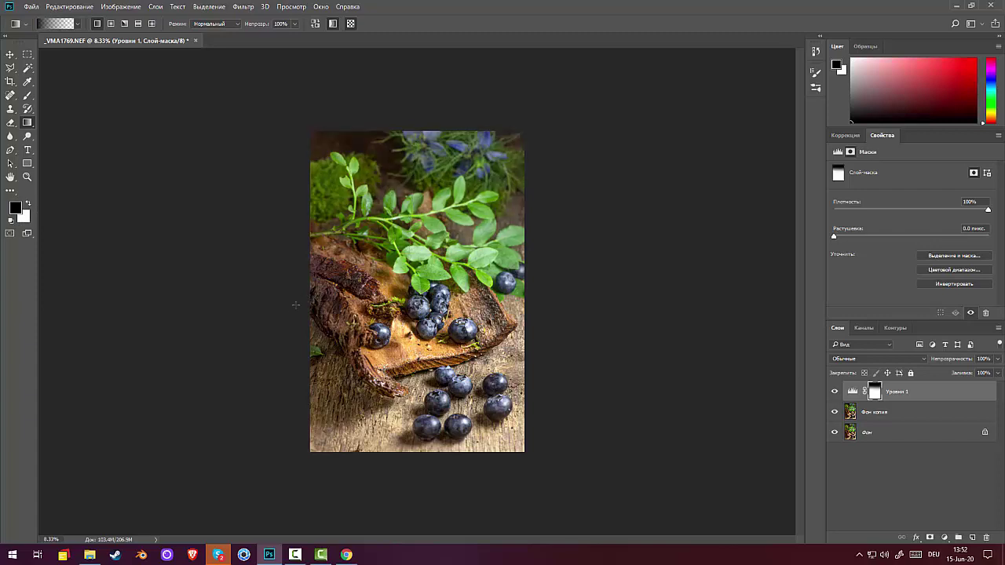
left_click_drag(358, 415, 305, 463)
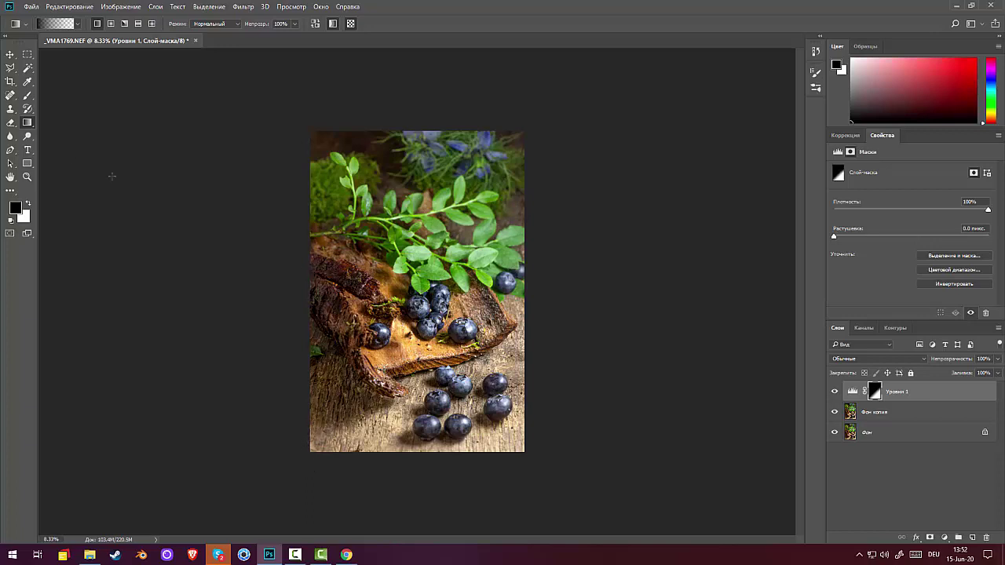
- Restore most of the Levels effect with two diagonal white-to-transparent gradients on the mask, running toward the photo's lower right
left_click(28, 204)
left_click_drag(357, 233, 378, 259)
left_click_drag(441, 317, 575, 413)
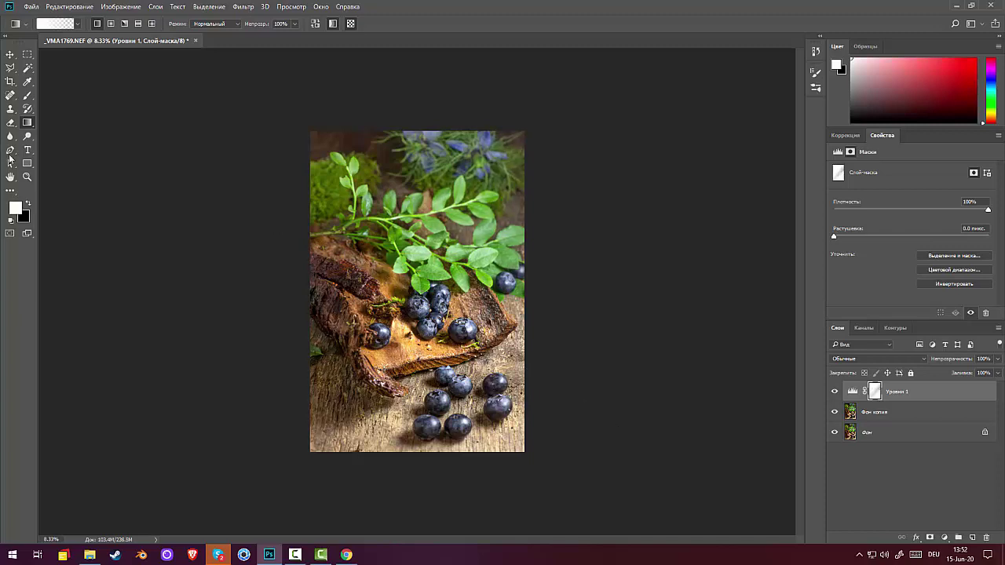
- Mask the Levels effect out of the photo's upper-left corner with two short black-to-transparent gradients and check the image enlarged
left_click(28, 203)
left_click_drag(358, 147, 392, 189)
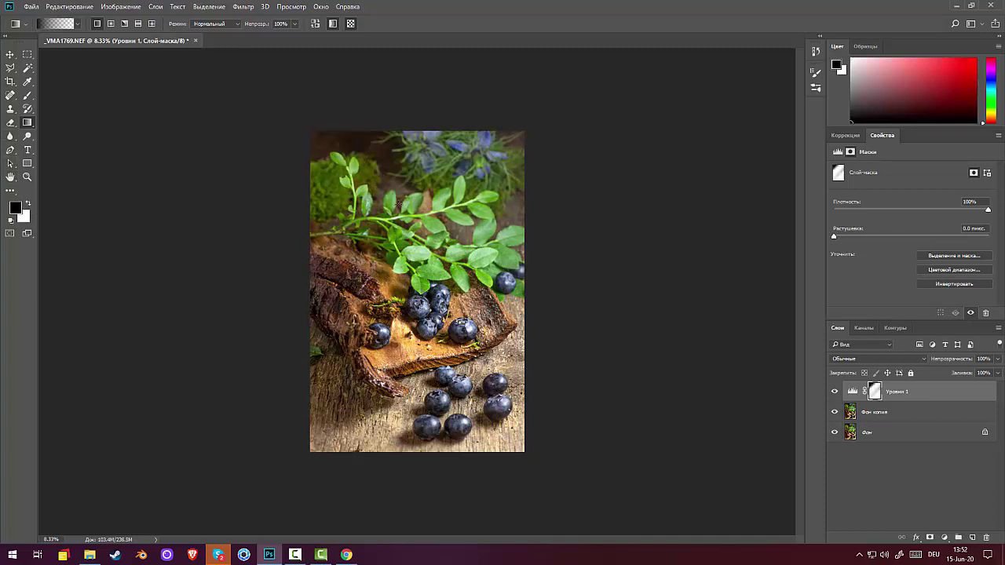
left_click_drag(370, 157, 418, 195)
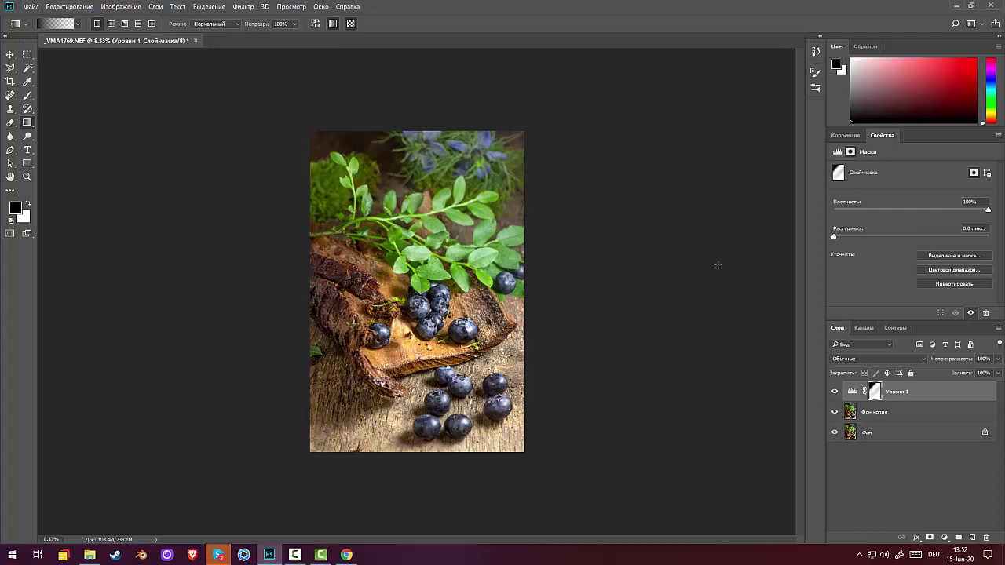
key("ctrl+plus")
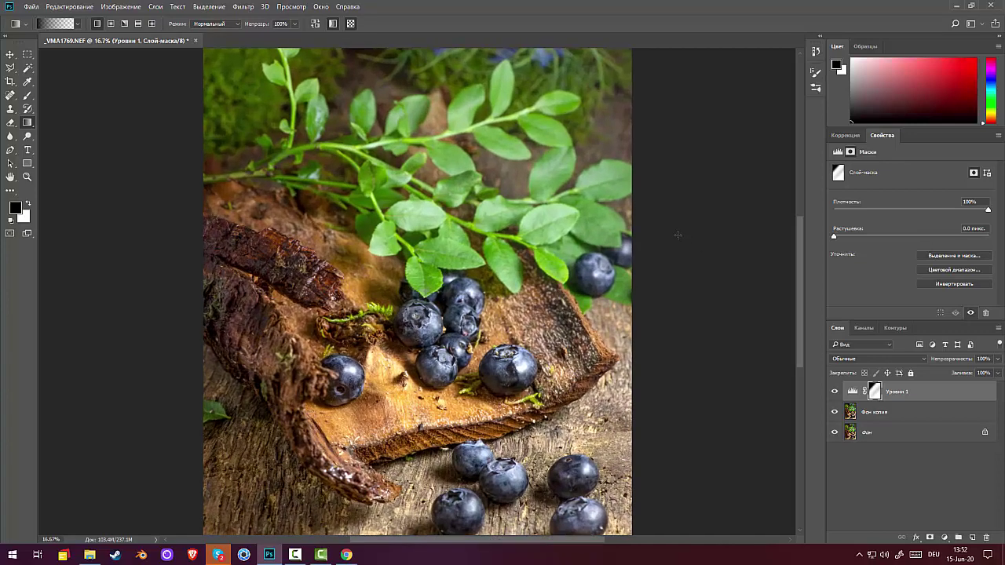
key("ctrl+minus")
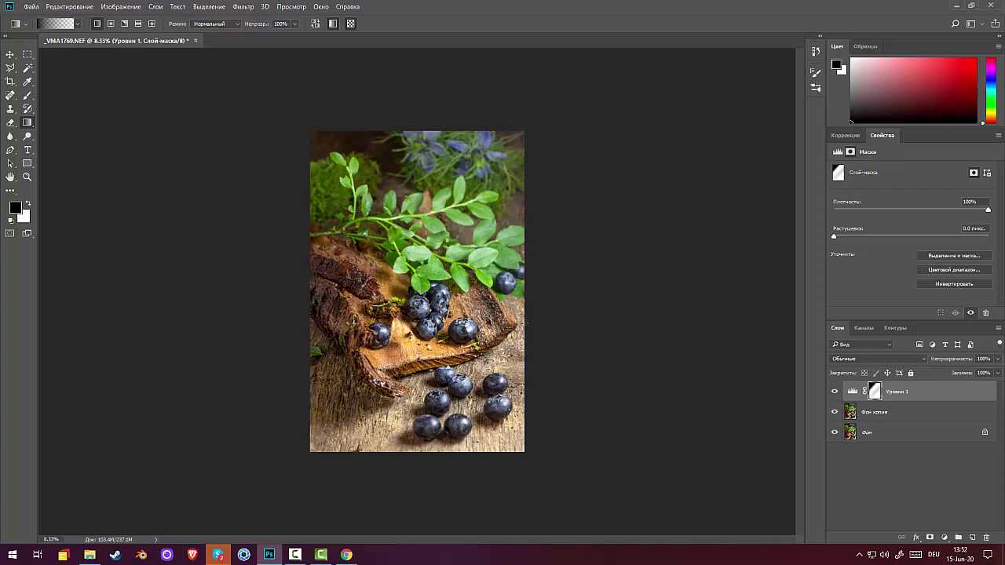
mouse_move(343, 557)
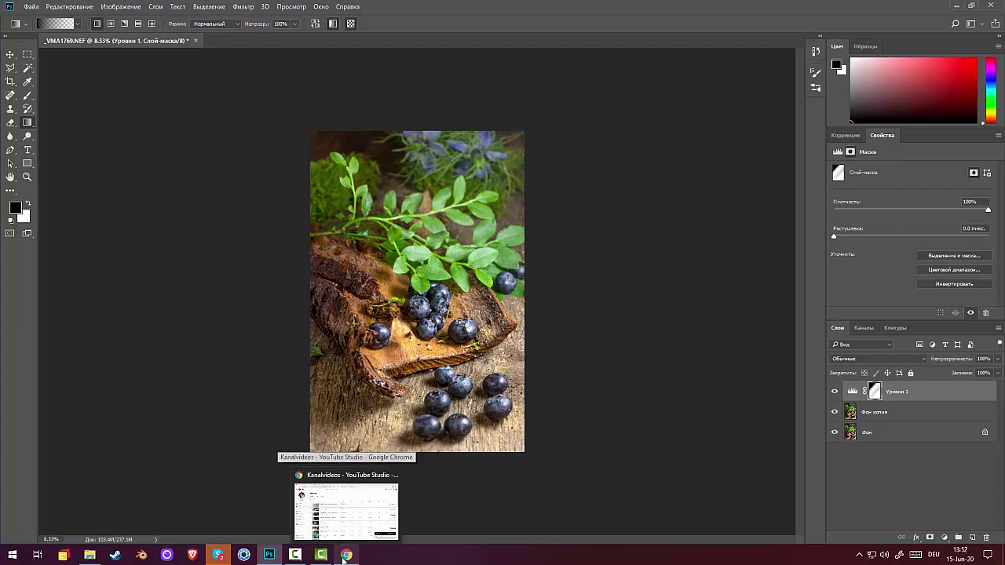